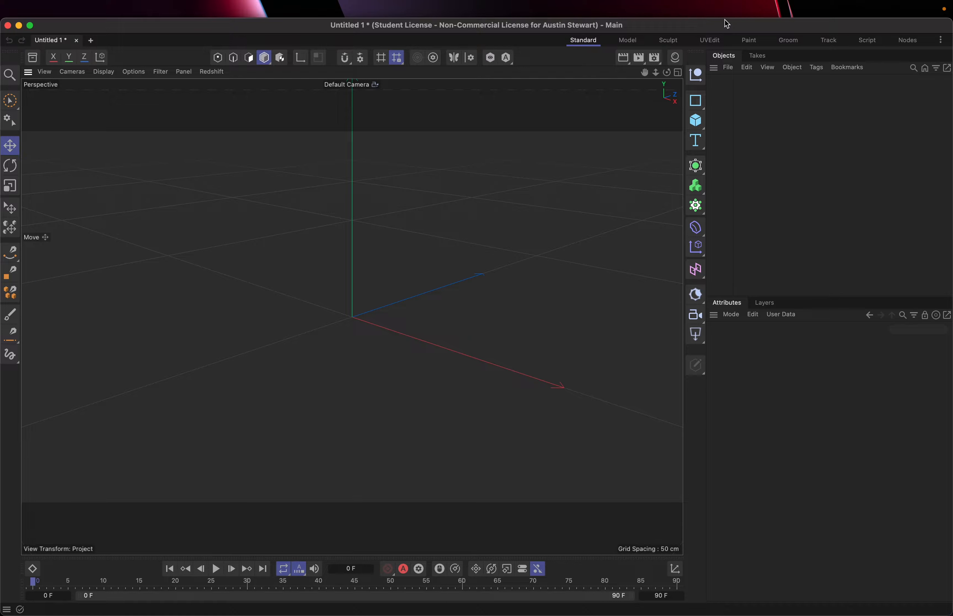
Show the Material Manager briefly and hide it again.
mouse_move(605, 614)
mouse_move(861, 4)
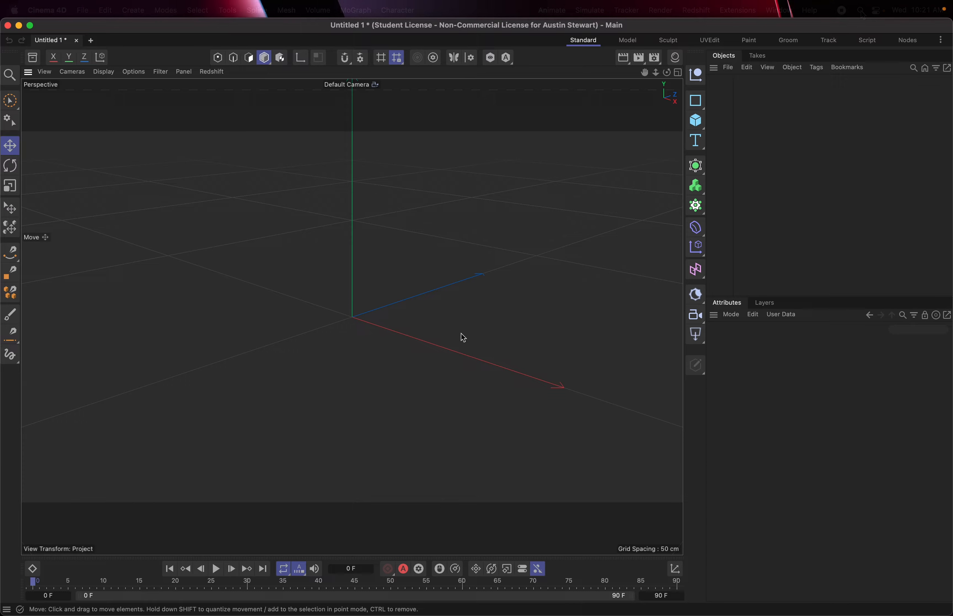
mouse_move(32, 614)
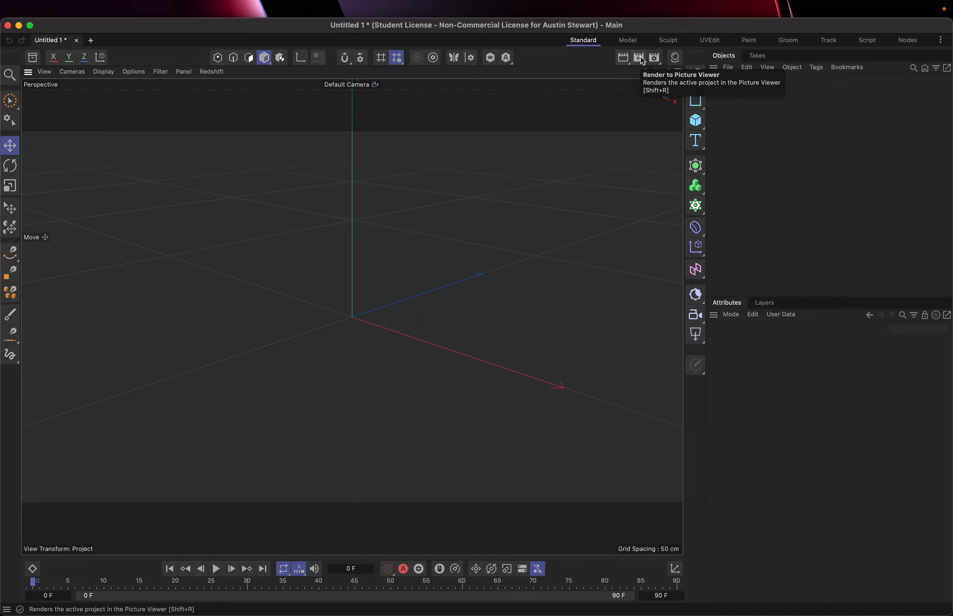
click(676, 60)
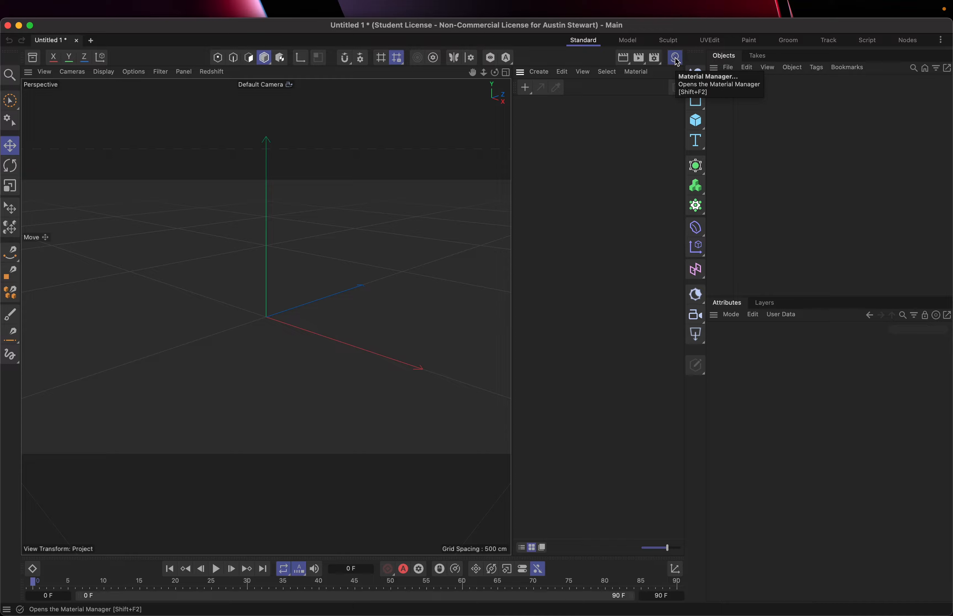
click(675, 60)
click(676, 60)
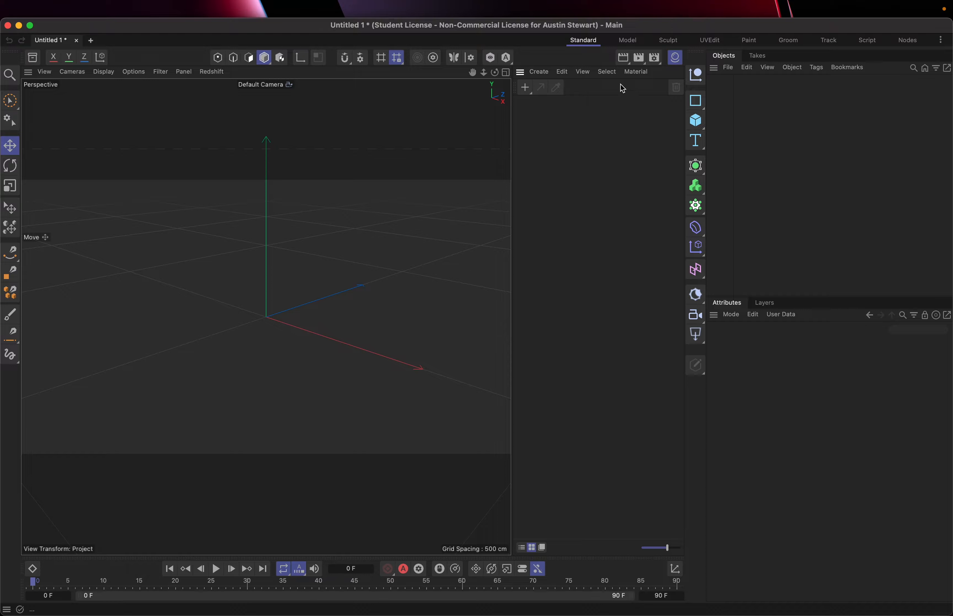
click(675, 60)
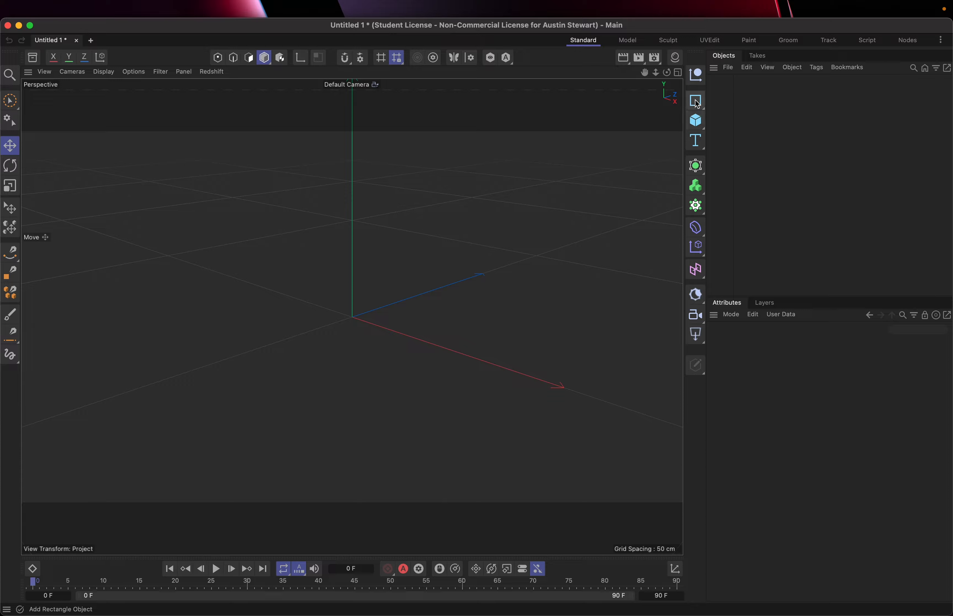
Add a cube primitive to the scene and view the other available primitive objects.
click(697, 124)
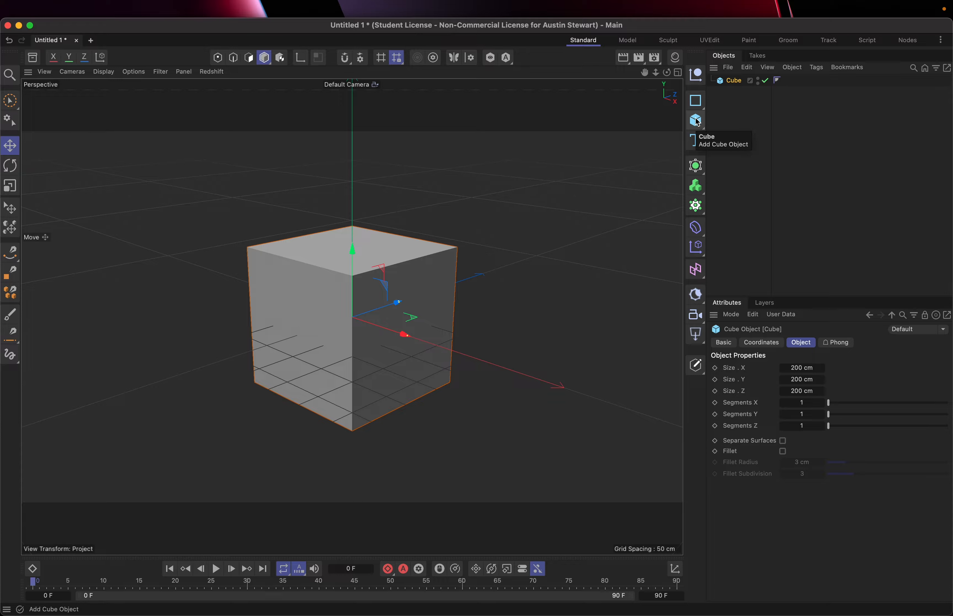
drag(697, 122, 733, 206)
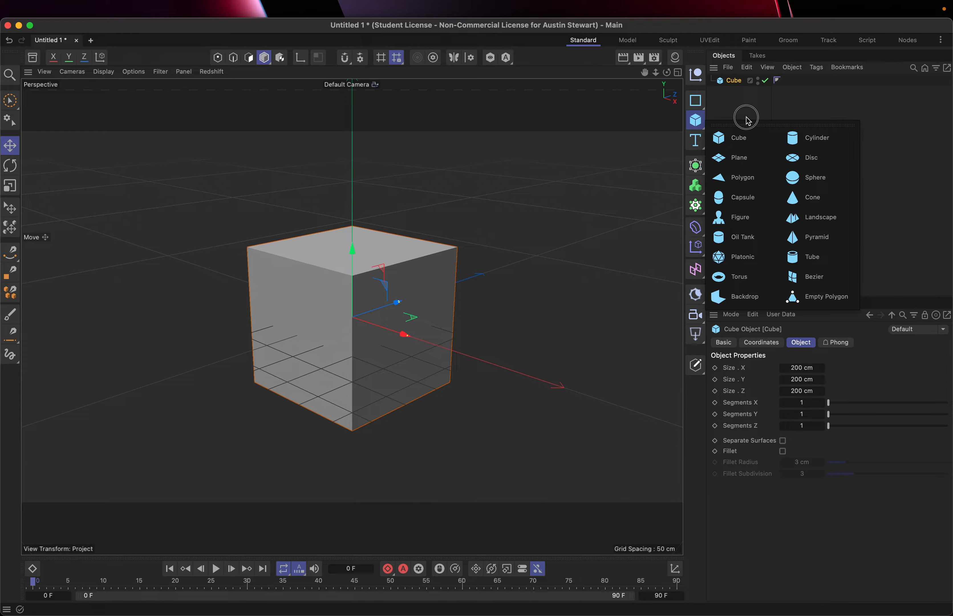
click(694, 124)
Examine the available spline shapes, generators, volume objects and cloner objects without adding any.
click(696, 102)
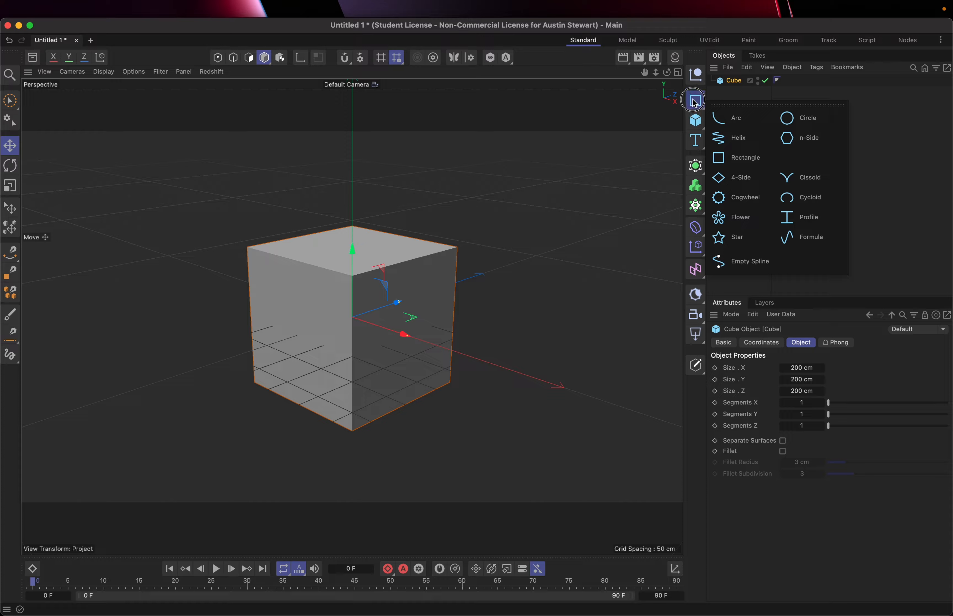
click(693, 99)
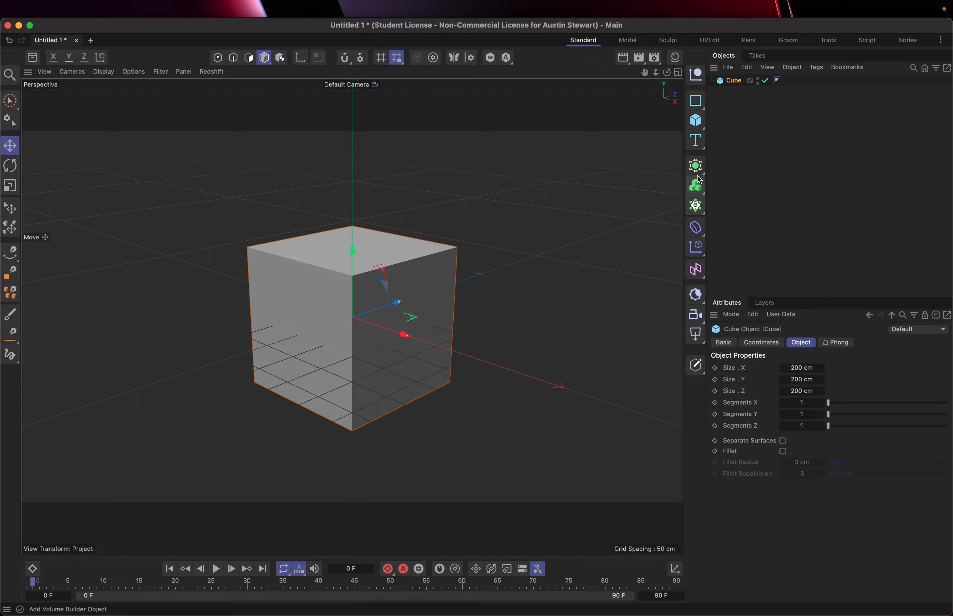
click(697, 167)
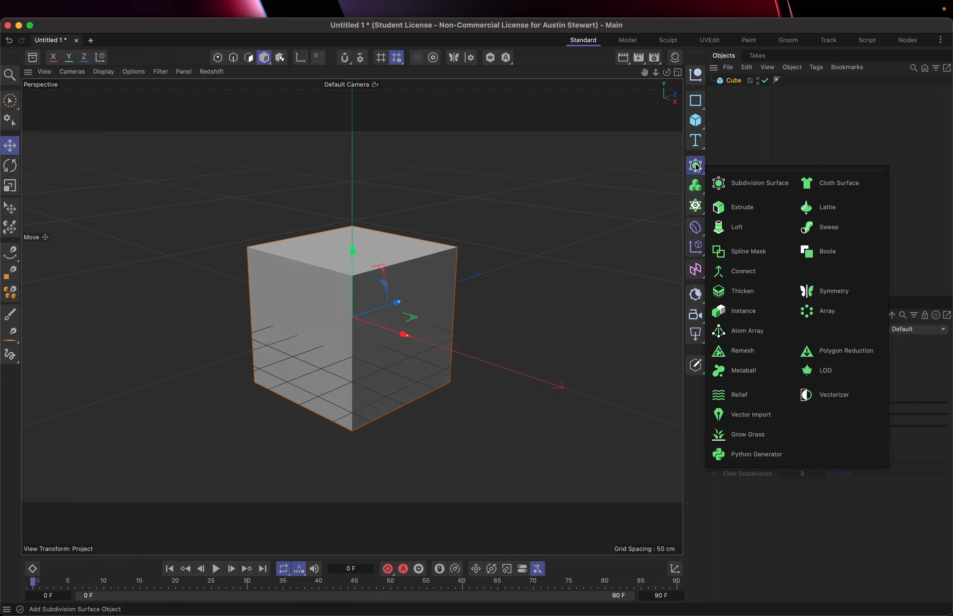
click(697, 166)
click(697, 164)
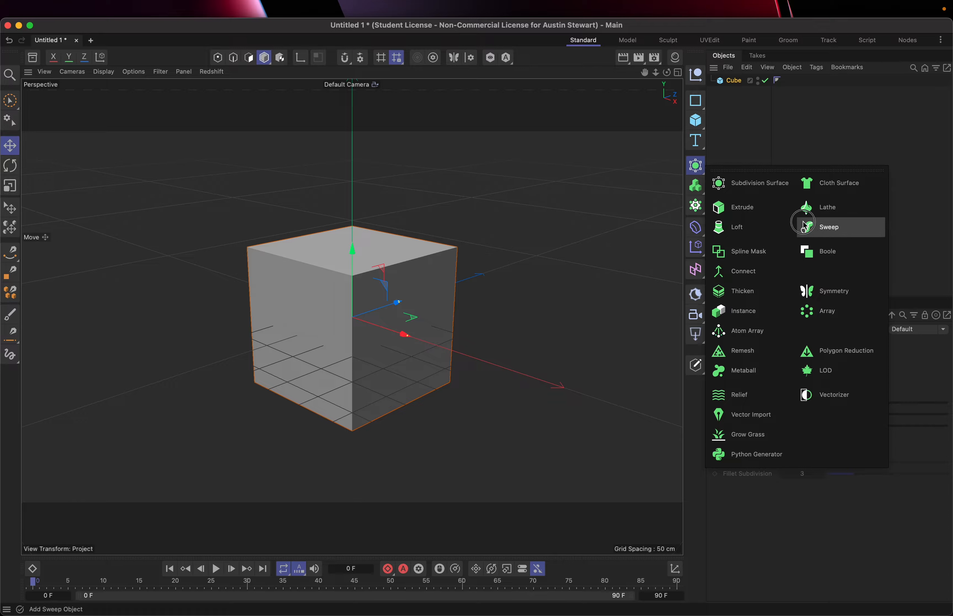
click(798, 196)
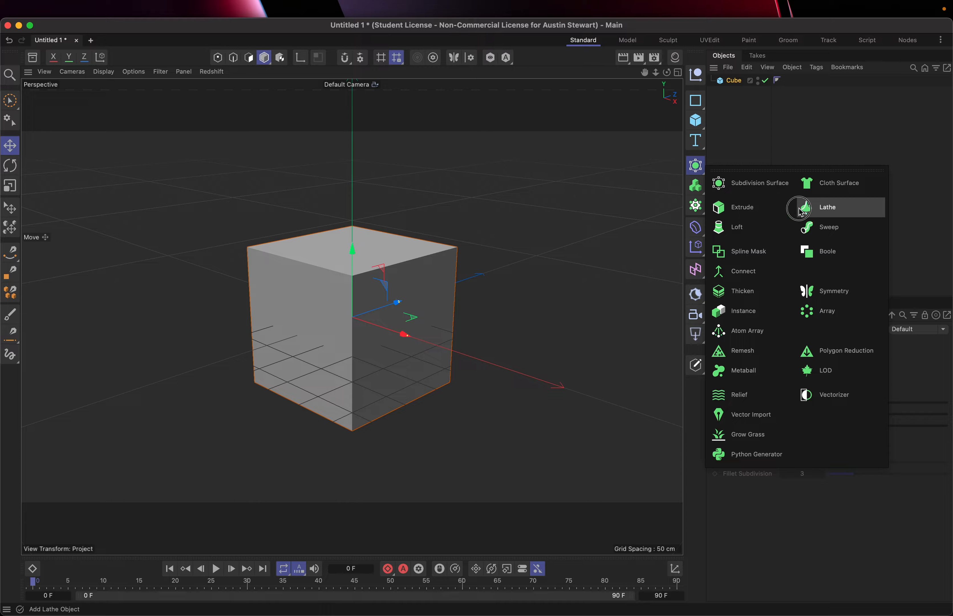
click(718, 237)
drag(716, 235, 696, 160)
click(697, 187)
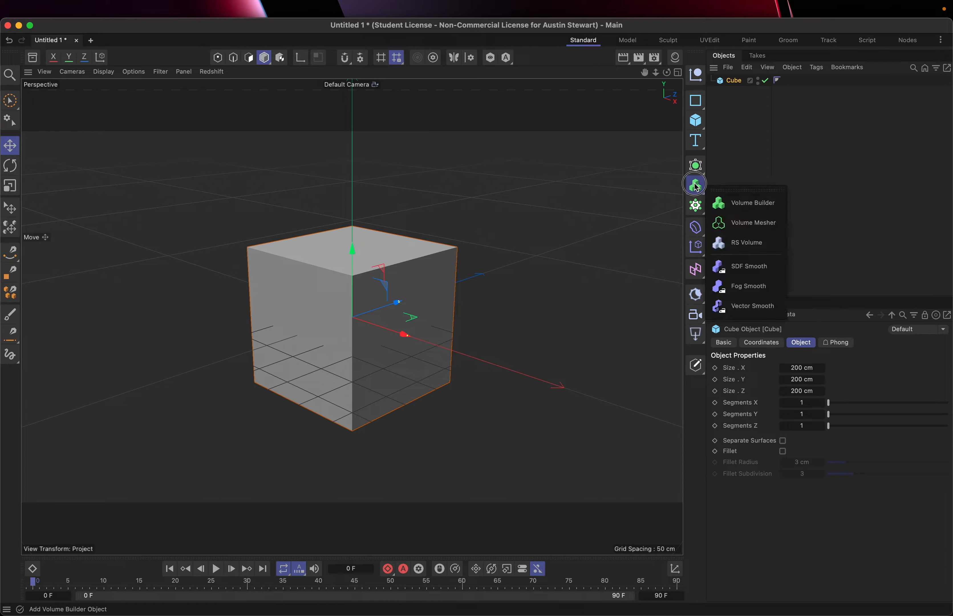
click(746, 162)
click(697, 166)
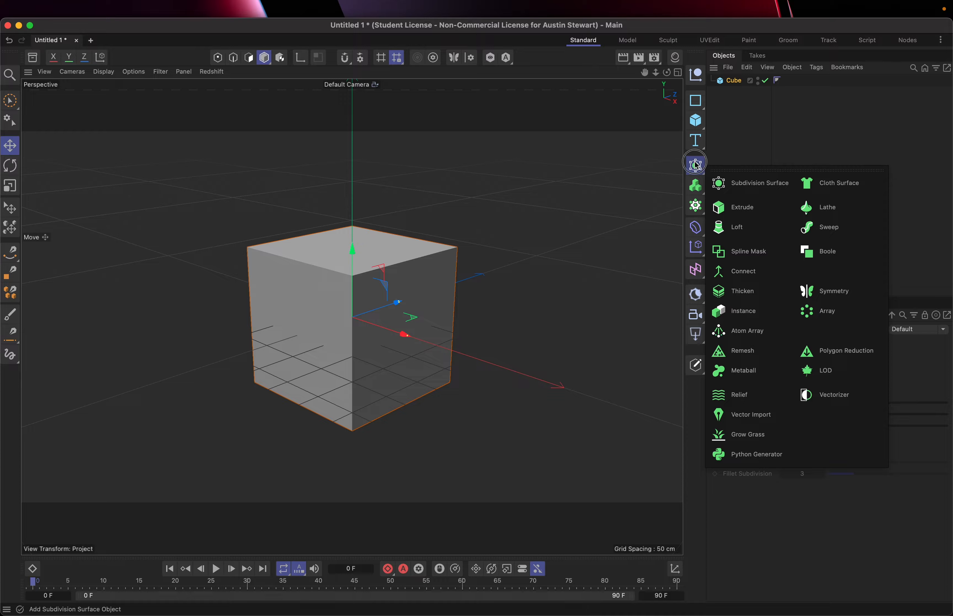
click(679, 162)
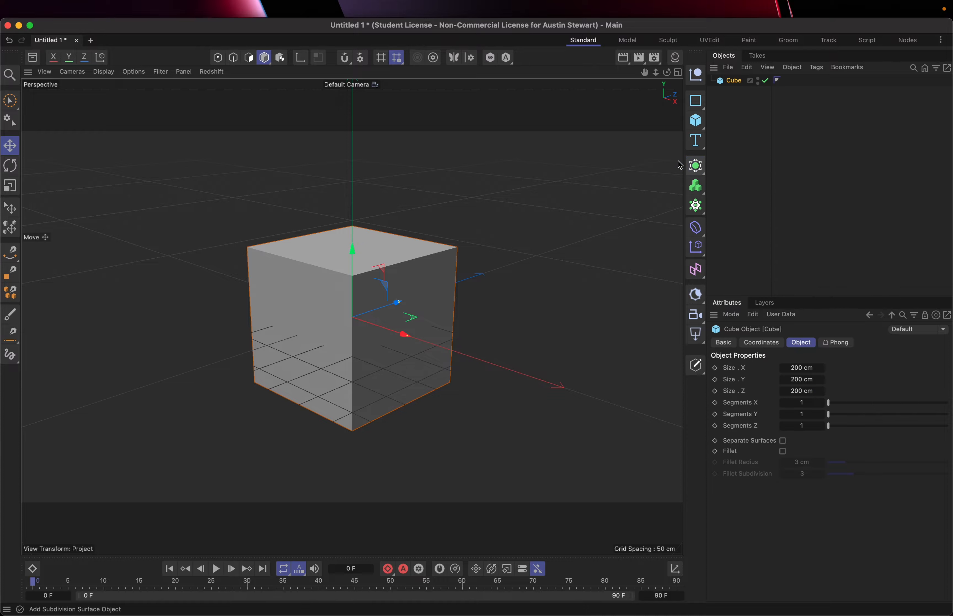
click(696, 206)
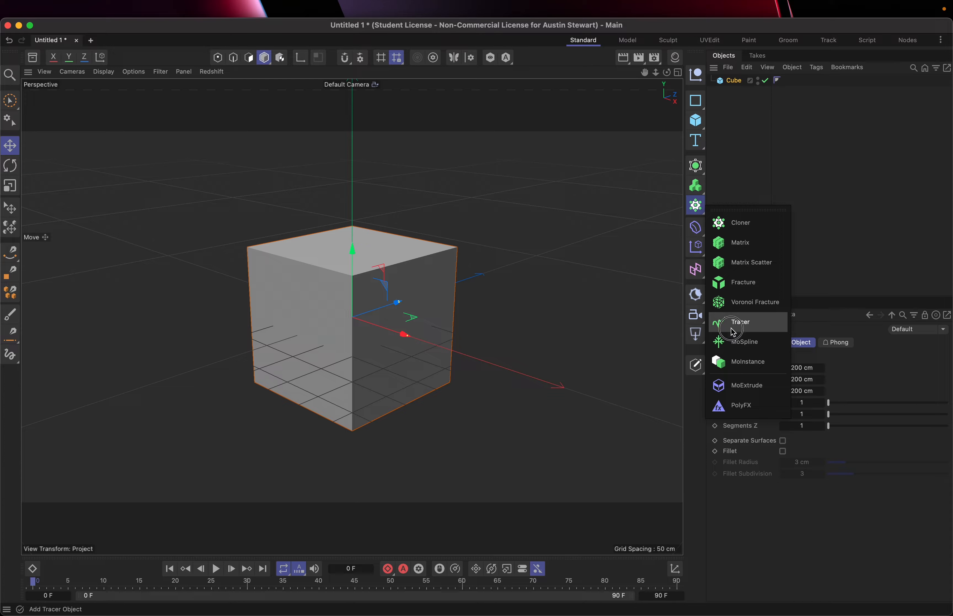
click(736, 280)
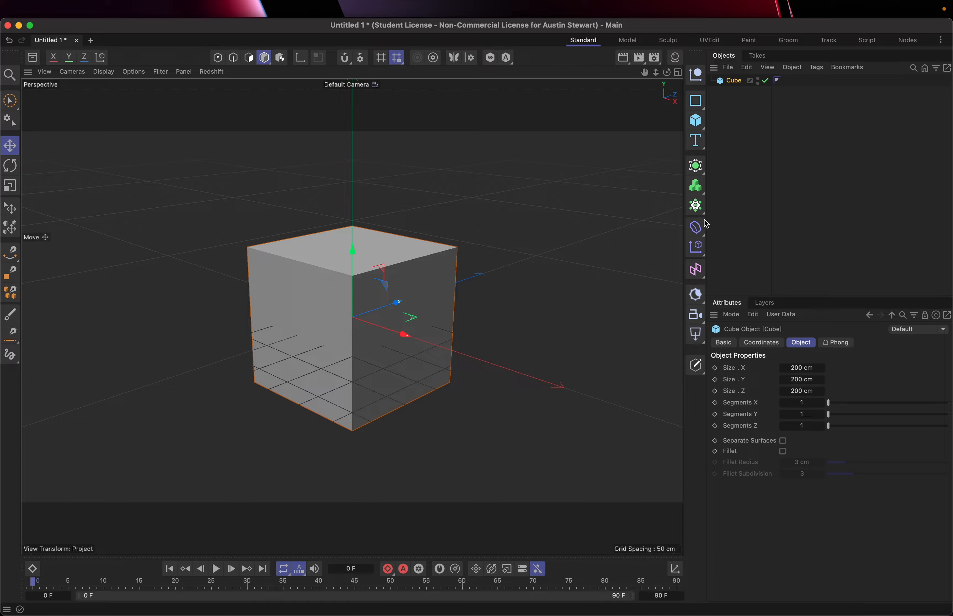
Add a Twist deformer and make it a child of the cube.
click(699, 228)
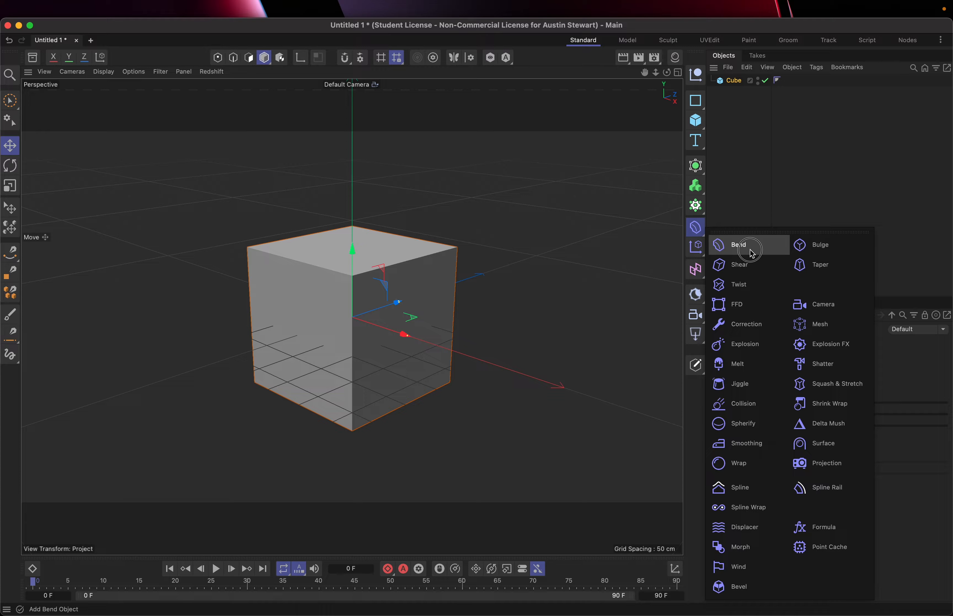
click(744, 286)
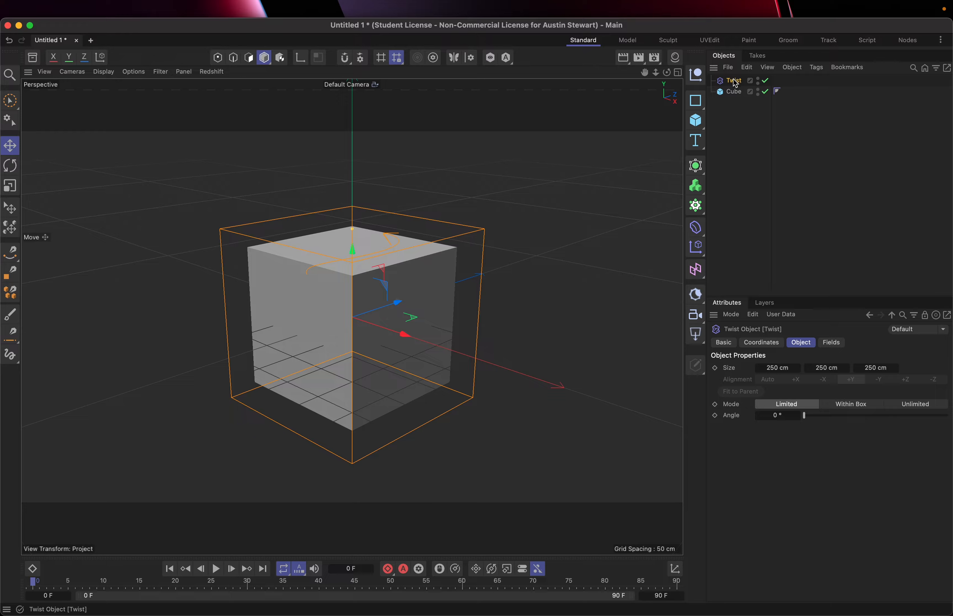
drag(732, 81, 738, 92)
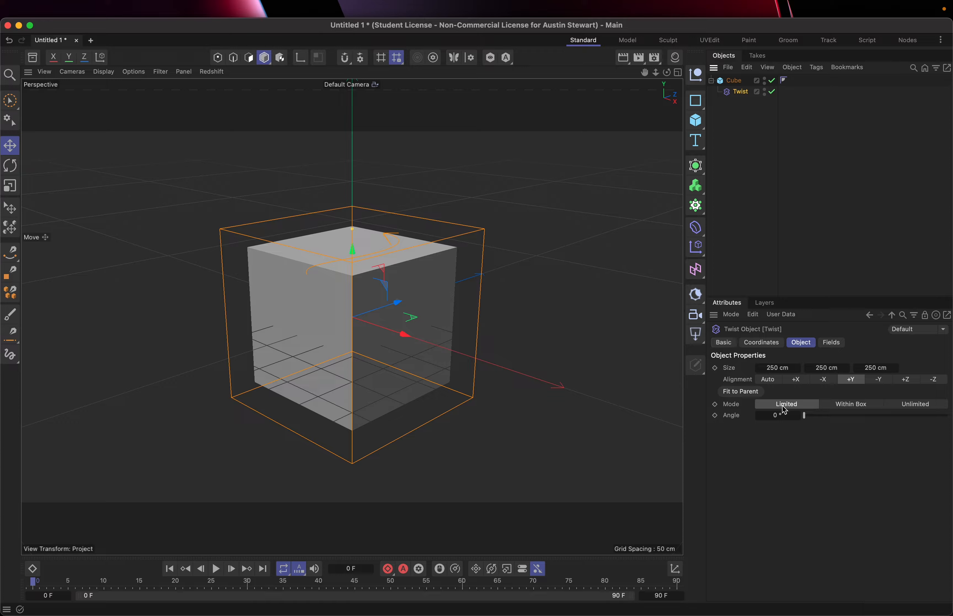
Try a twist angle of 57° on the cube, and remove the Twist deformer after resetting its angle to 0°.
drag(803, 417, 828, 424)
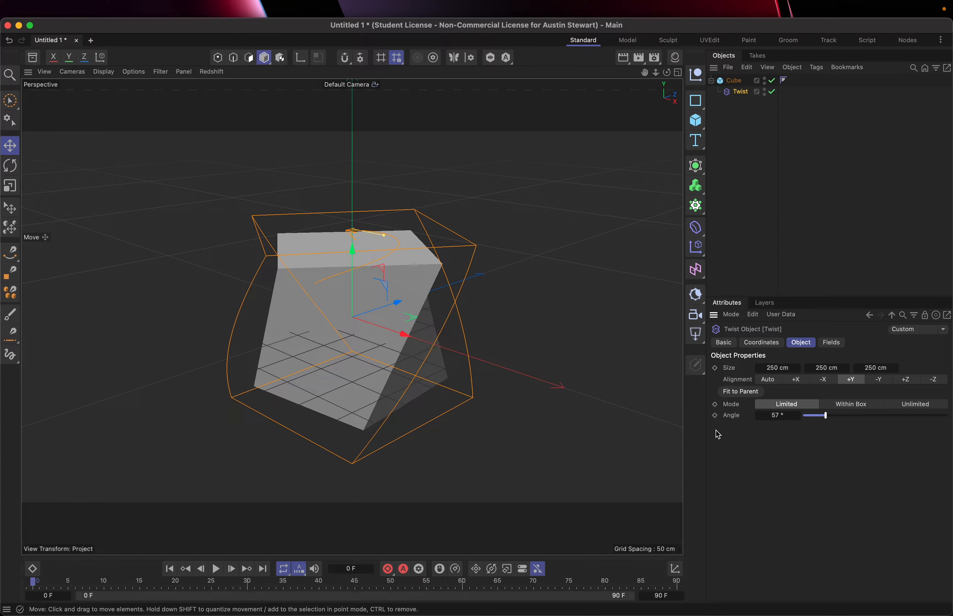
drag(817, 415, 759, 416)
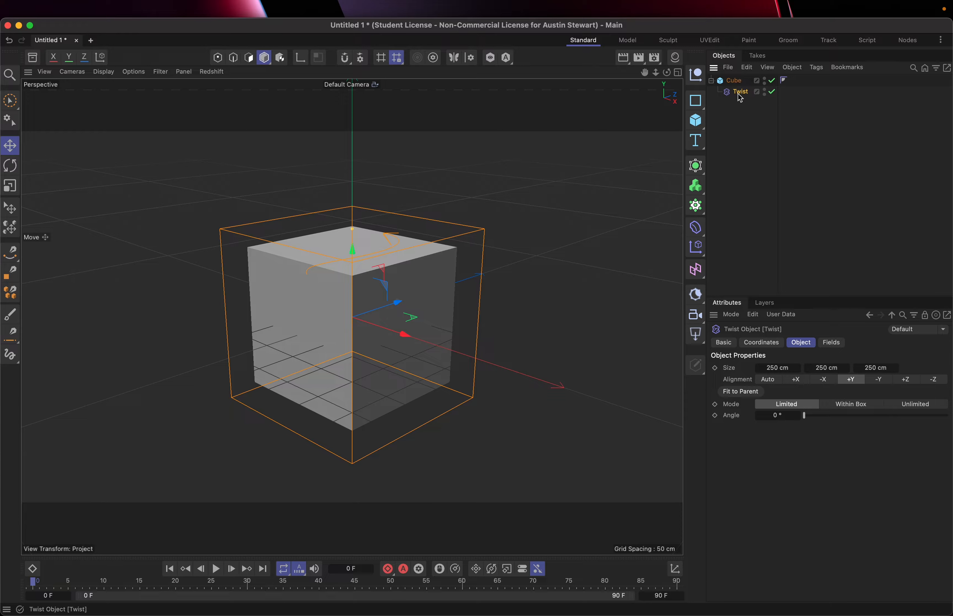
key(Delete)
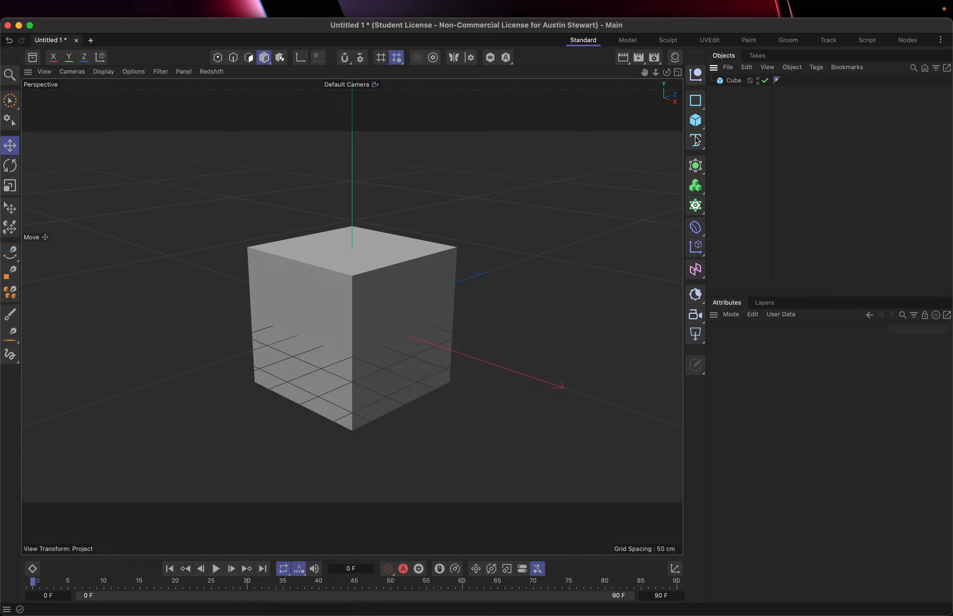
Examine the available effectors and the Layers and Takes managers, and return to the object list.
click(696, 247)
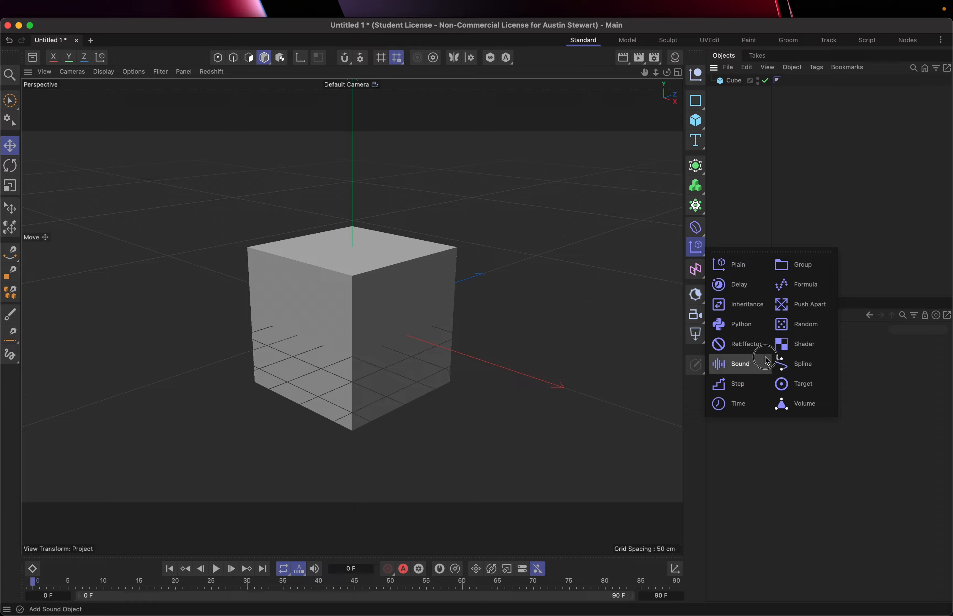
click(745, 261)
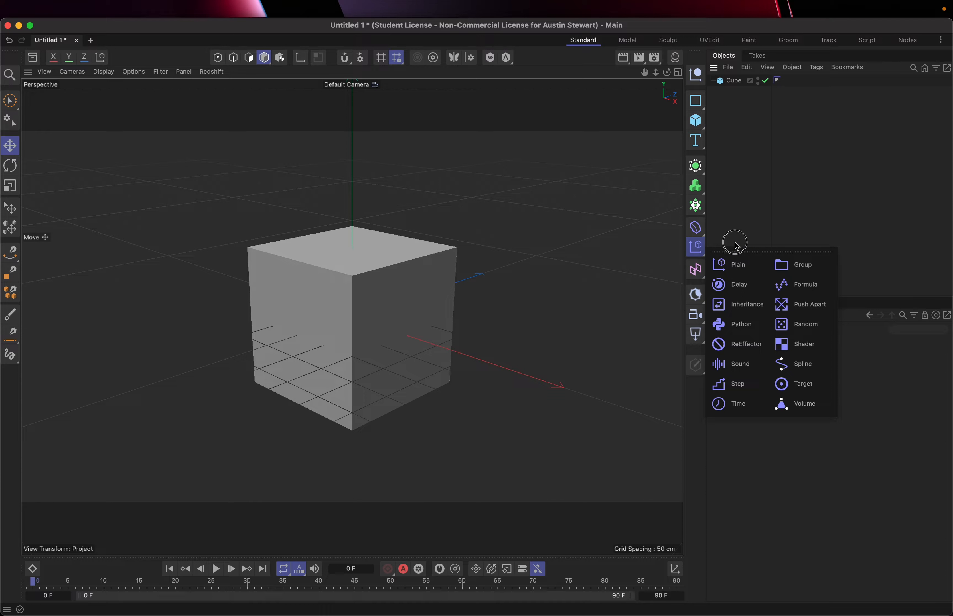
click(697, 247)
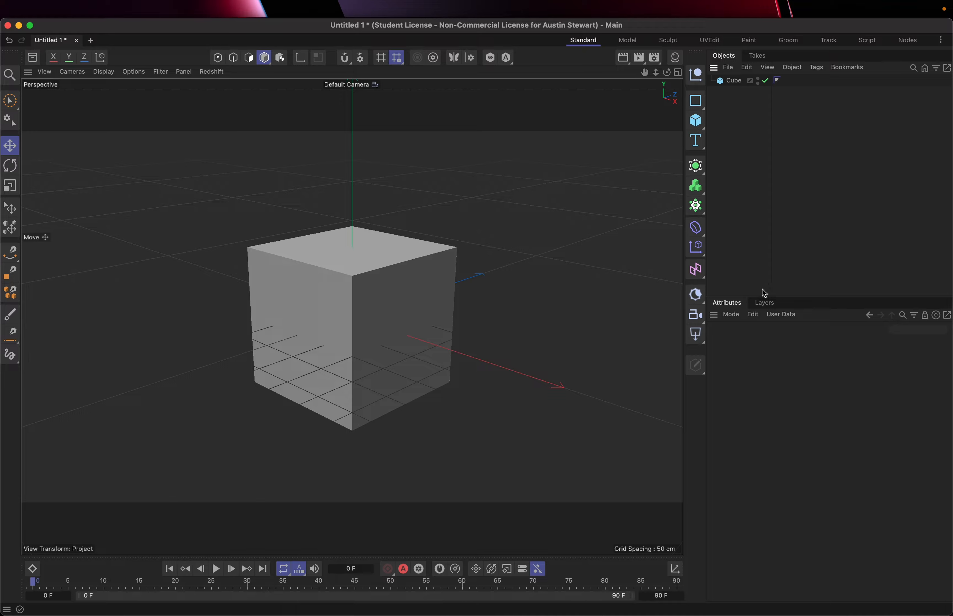
click(763, 304)
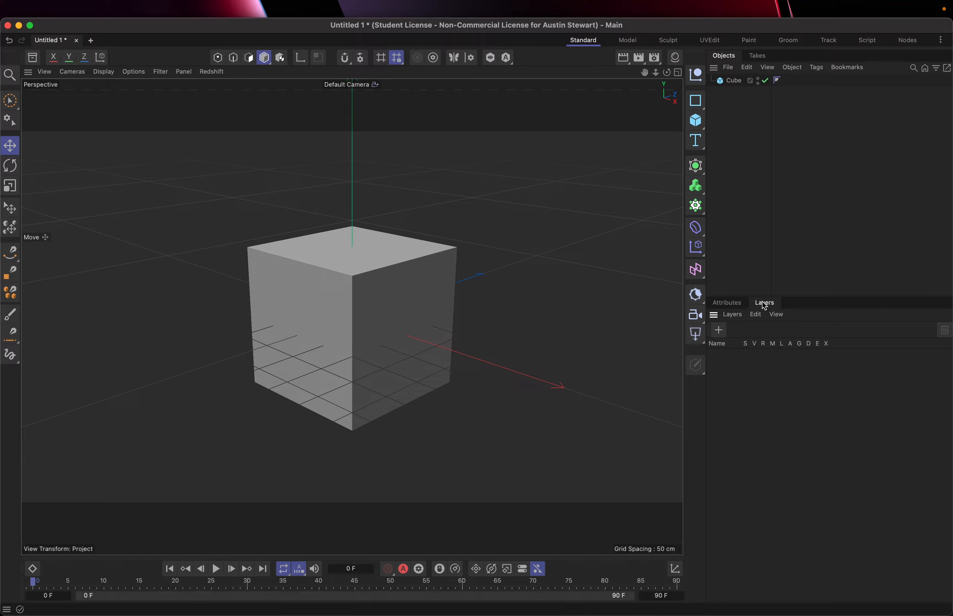
click(734, 304)
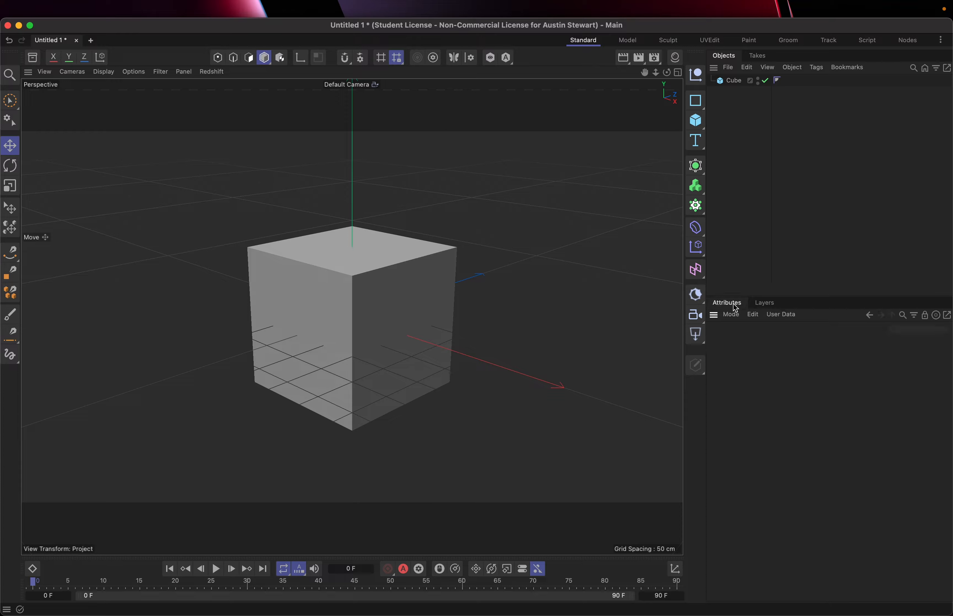
click(763, 57)
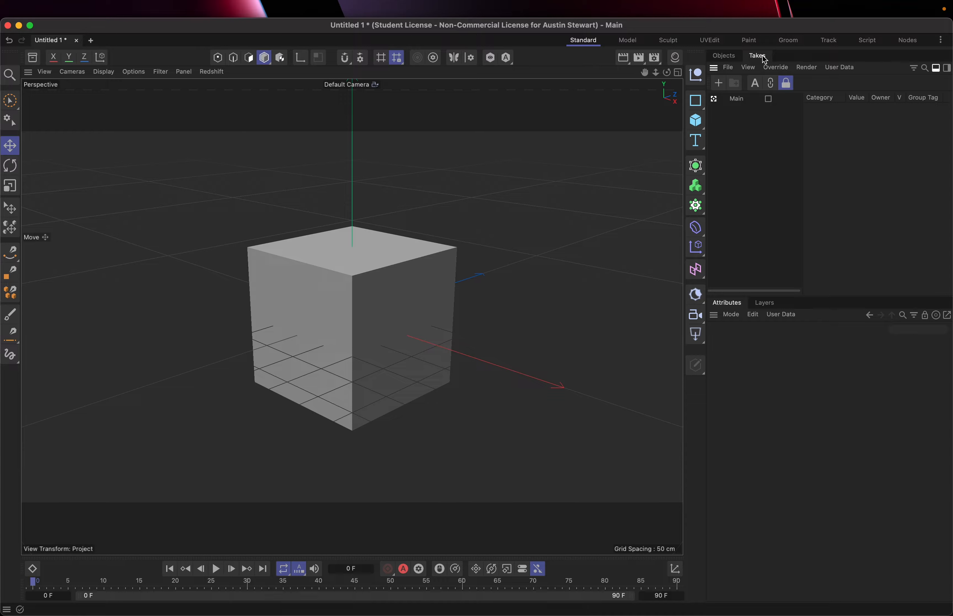
click(723, 56)
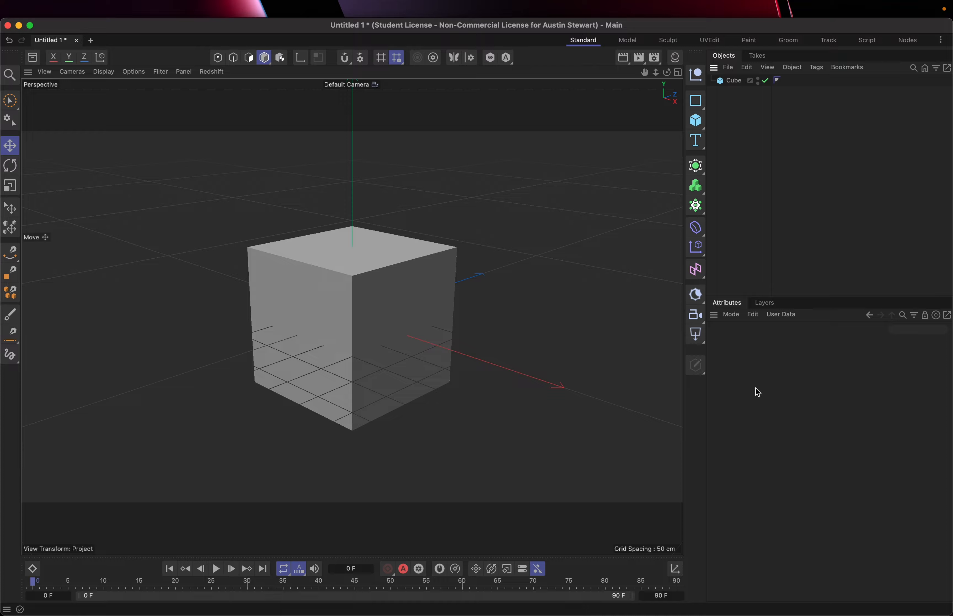
Set the cube's X size to 400 cm and enable its fillet.
click(354, 292)
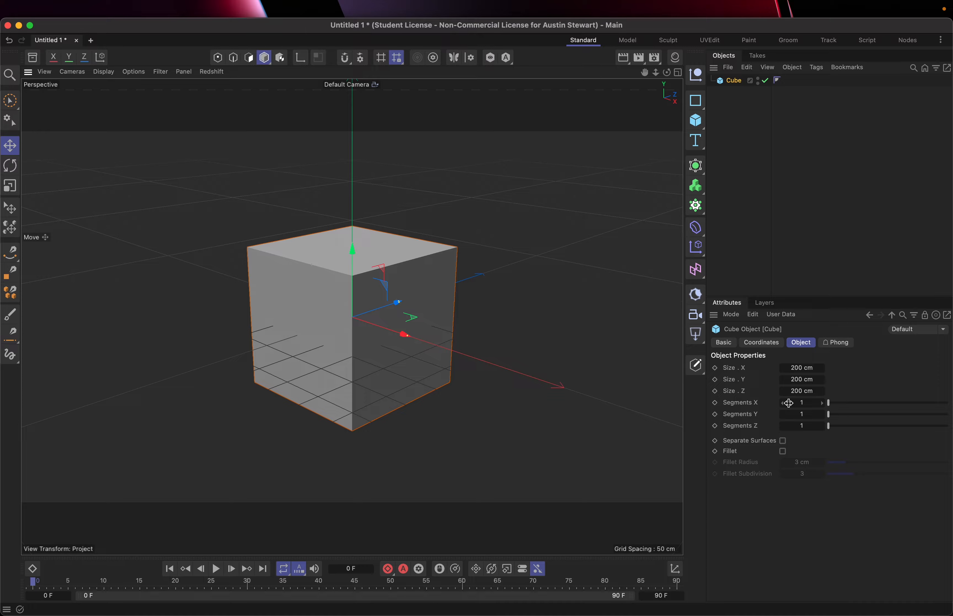
click(802, 368)
key(BackSpace)
text(400)
key(Return)
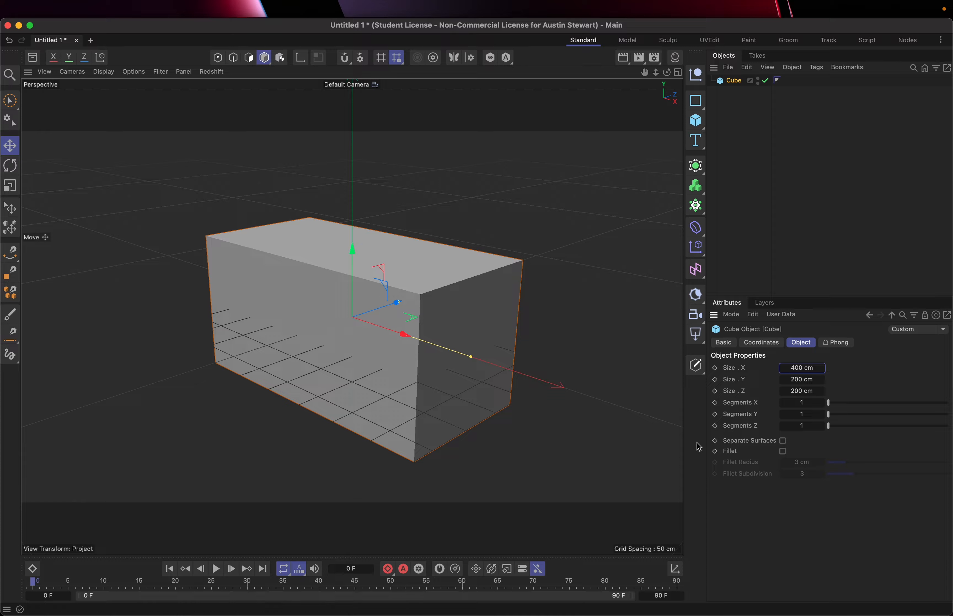
click(783, 451)
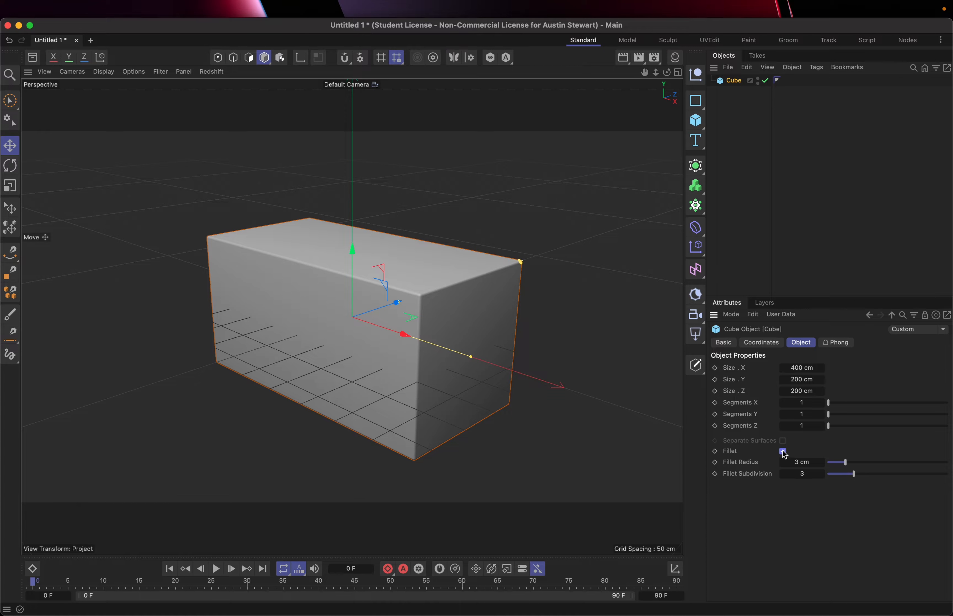
Turn off the cube's fillet and add a sphere primitive to the scene.
click(783, 452)
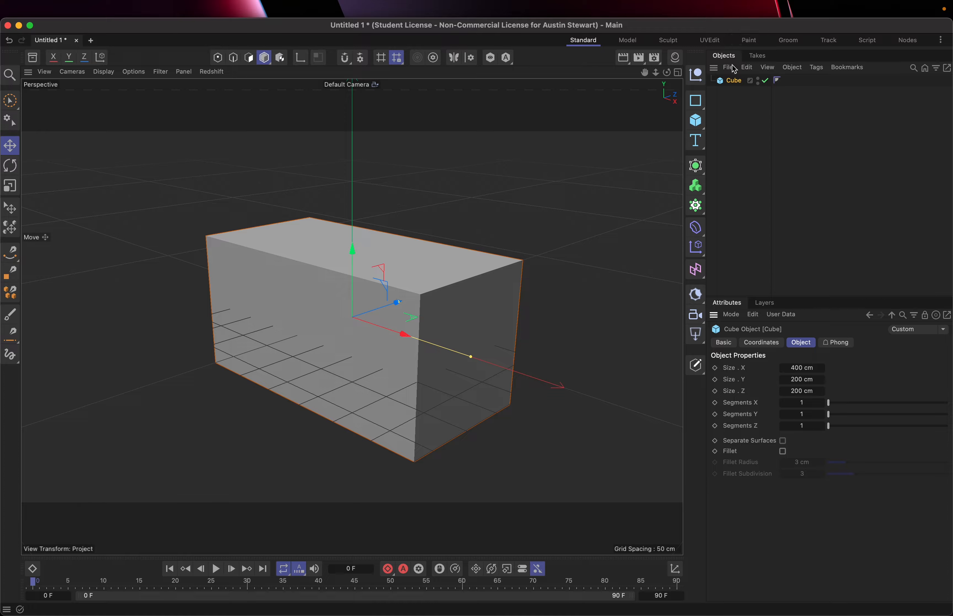
click(697, 120)
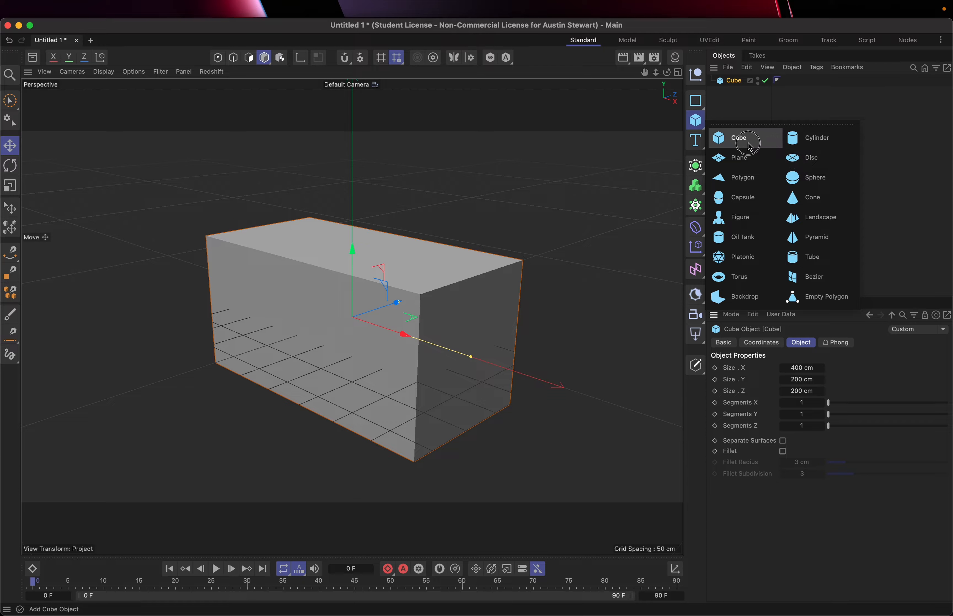
click(819, 179)
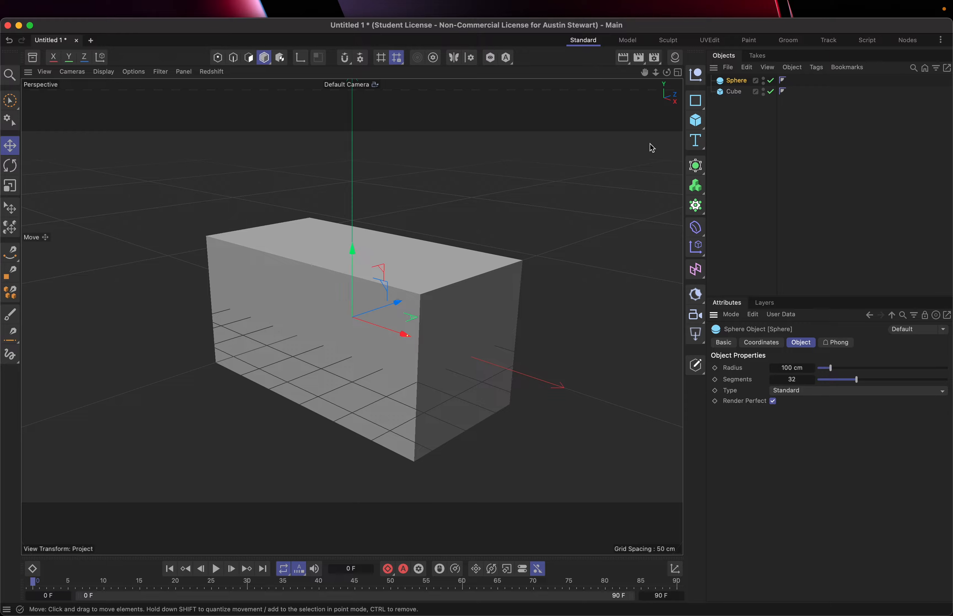
Examine the sphere's coordinates, basic, object and Phong properties.
click(773, 347)
click(732, 345)
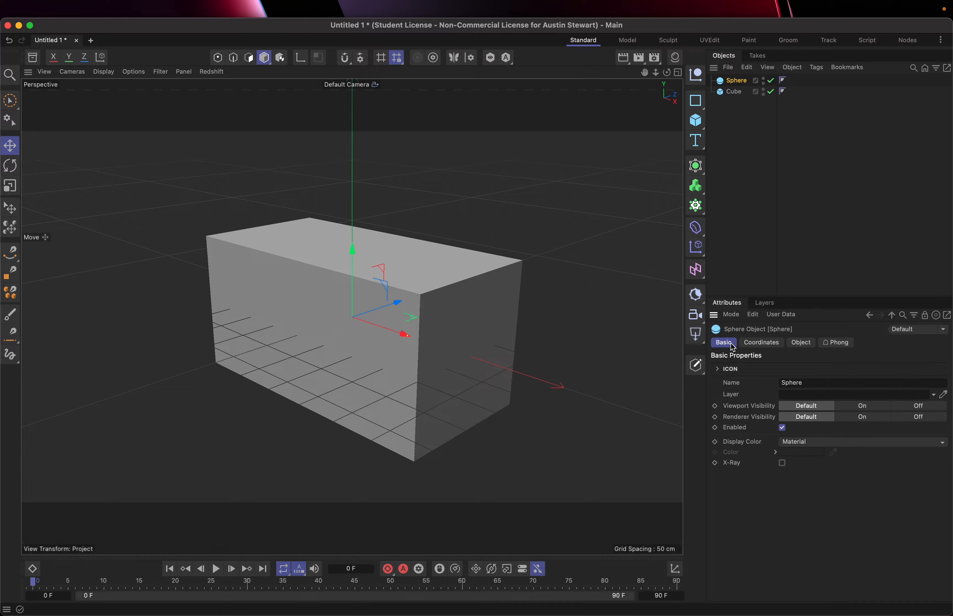
click(756, 345)
click(792, 345)
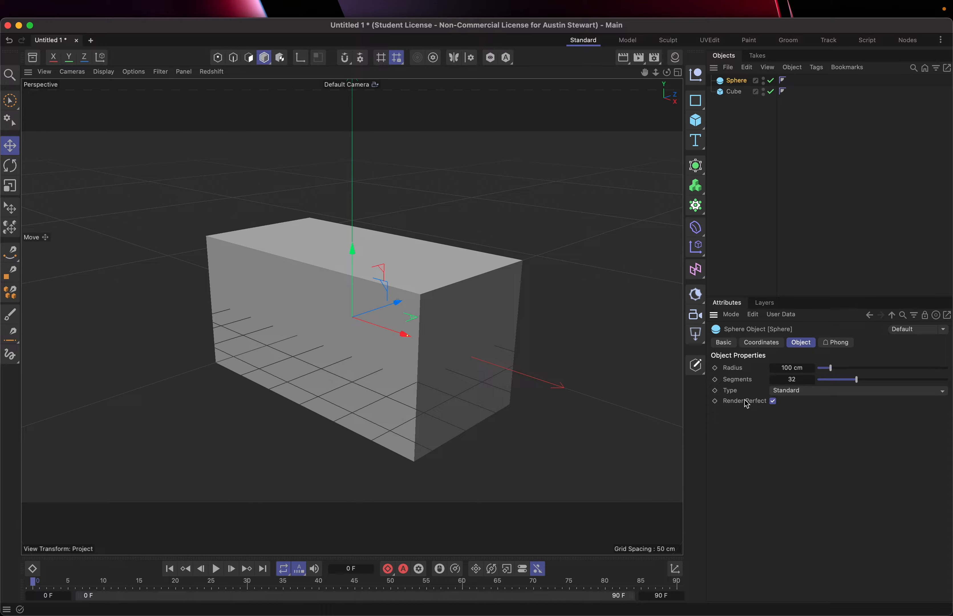
click(839, 343)
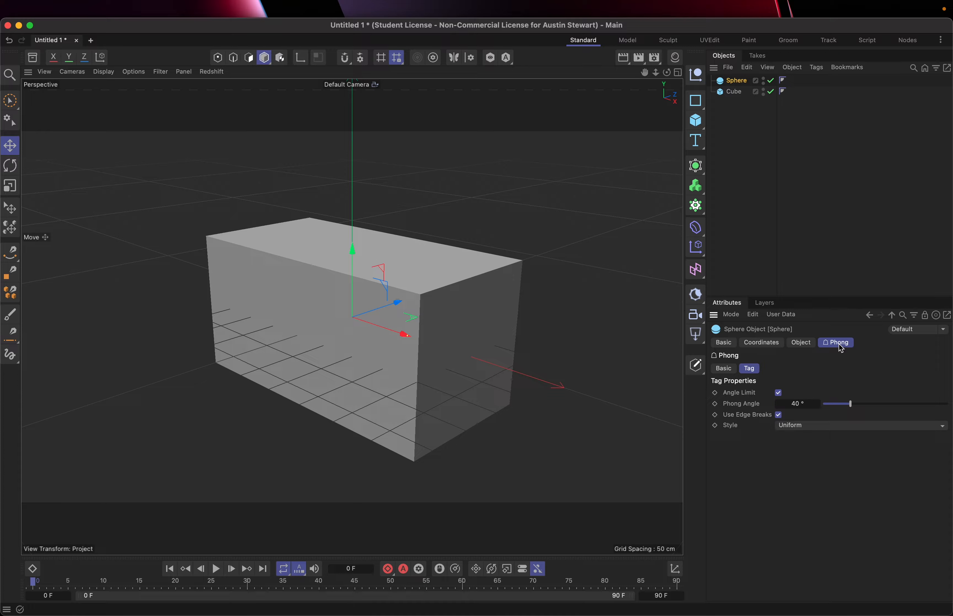
Scale the sphere to 2 along X and 4 along Y in its coordinates.
click(761, 343)
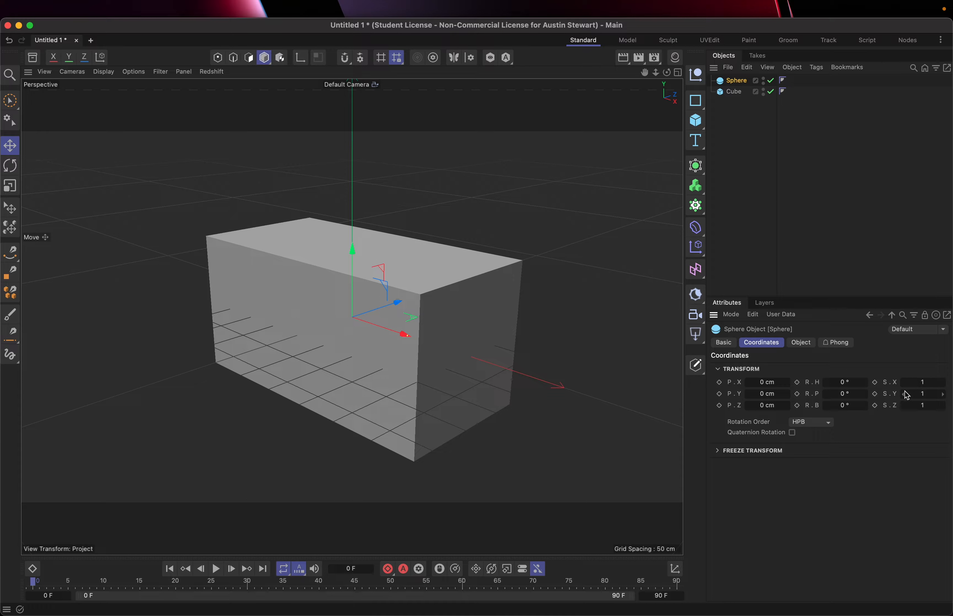
click(926, 384)
text(2)
key(Return)
double_click(926, 395)
text(4)
key(Return)
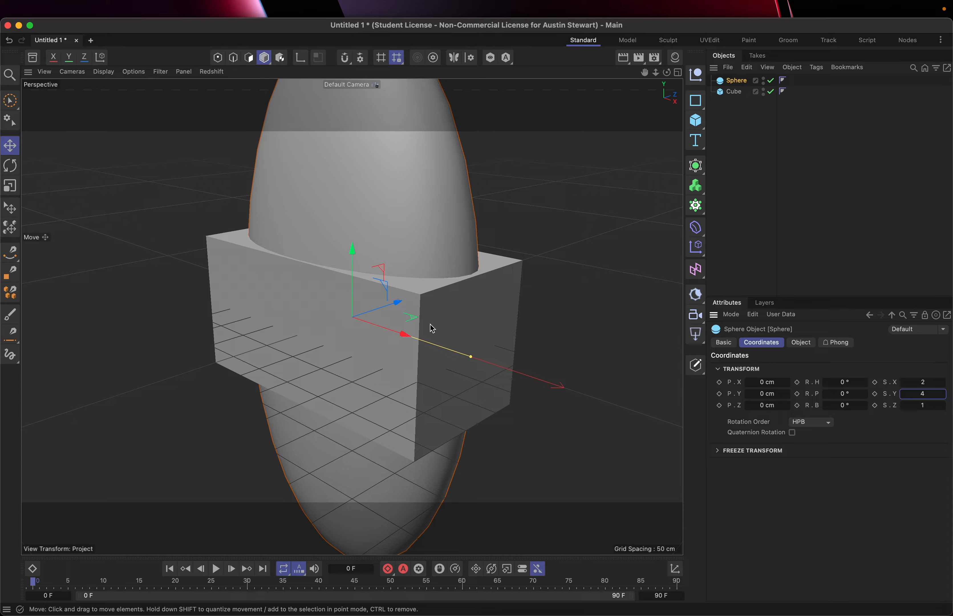
Compare the coordinates of the cube and the sphere, leaving the cube selected.
click(736, 94)
click(737, 84)
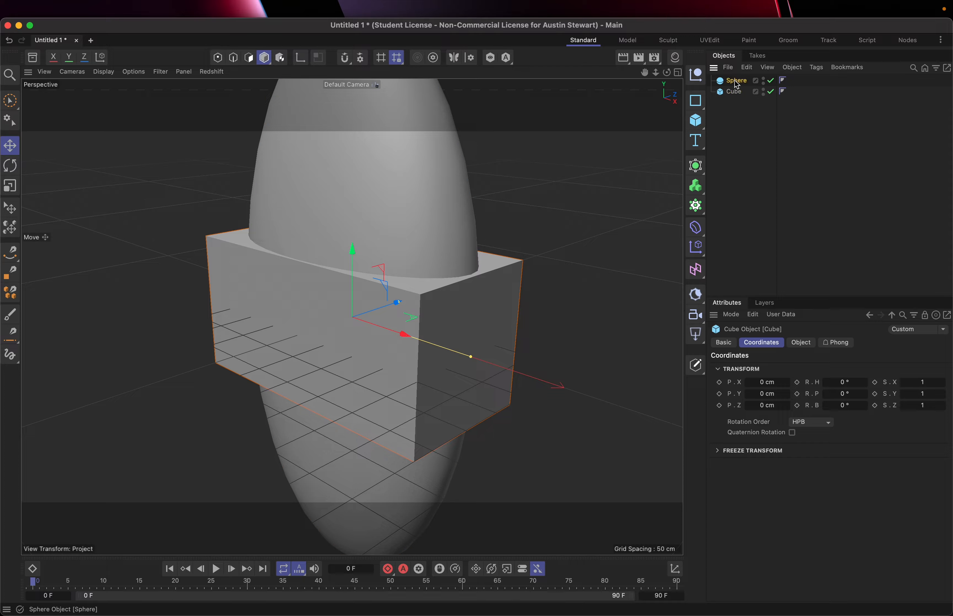
click(739, 94)
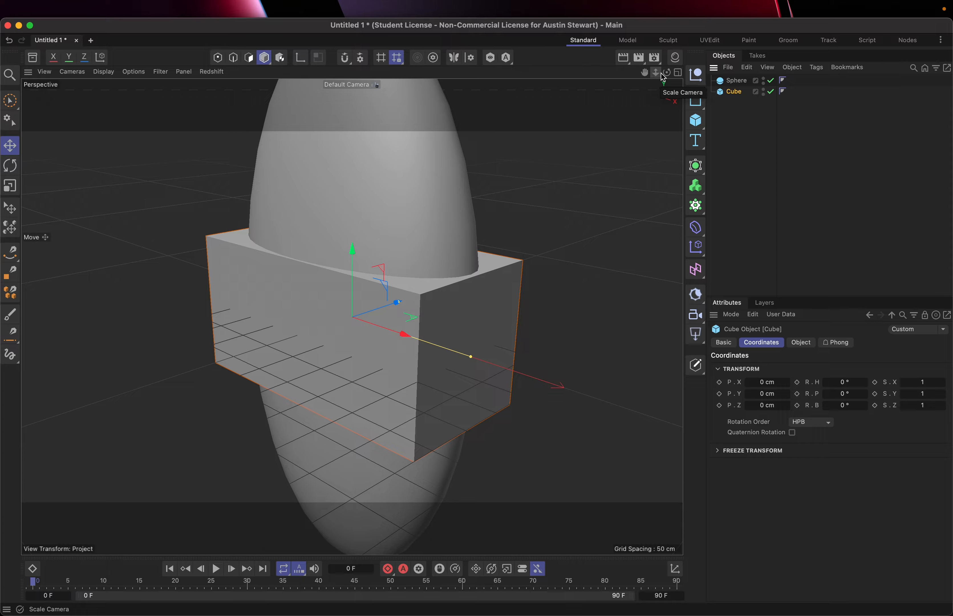
Show all four viewports, inspect the Right view at full size, and return to the four-view layout.
click(678, 73)
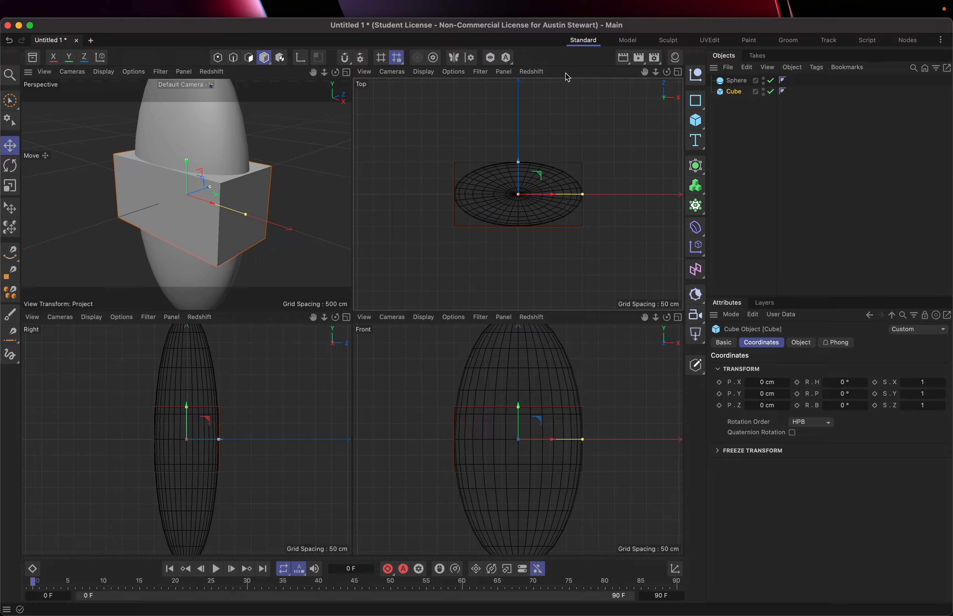
click(274, 320)
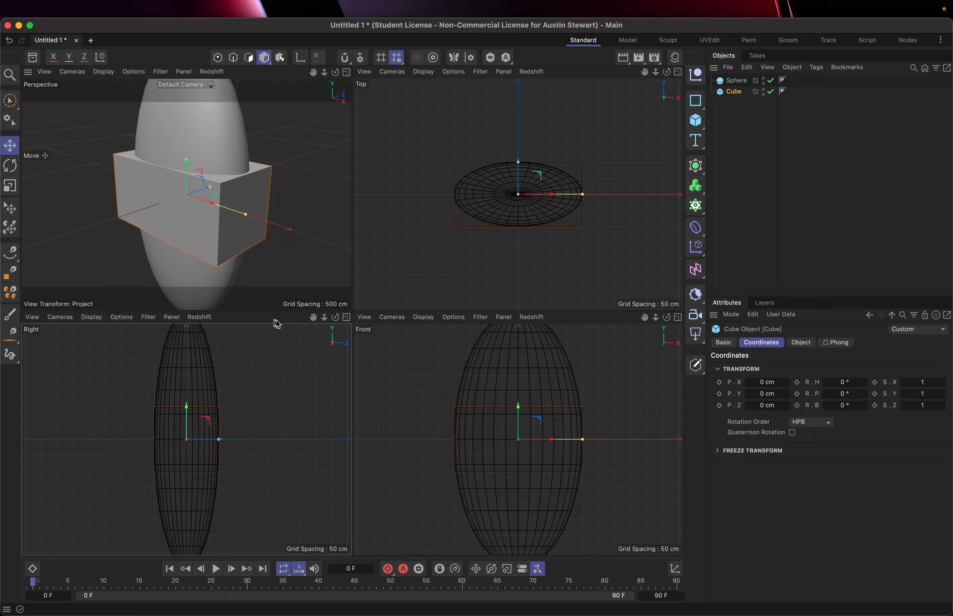
click(608, 325)
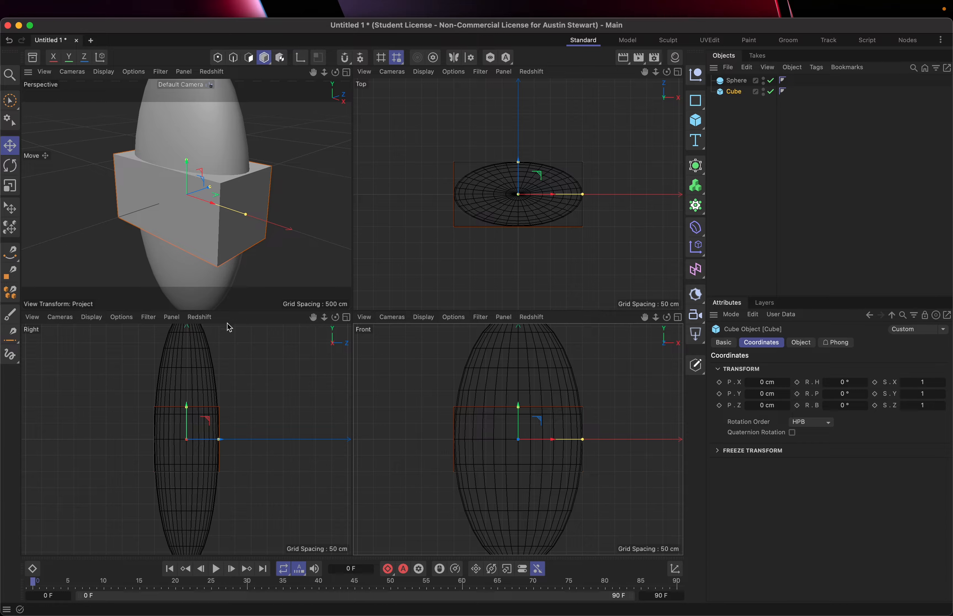
click(238, 323)
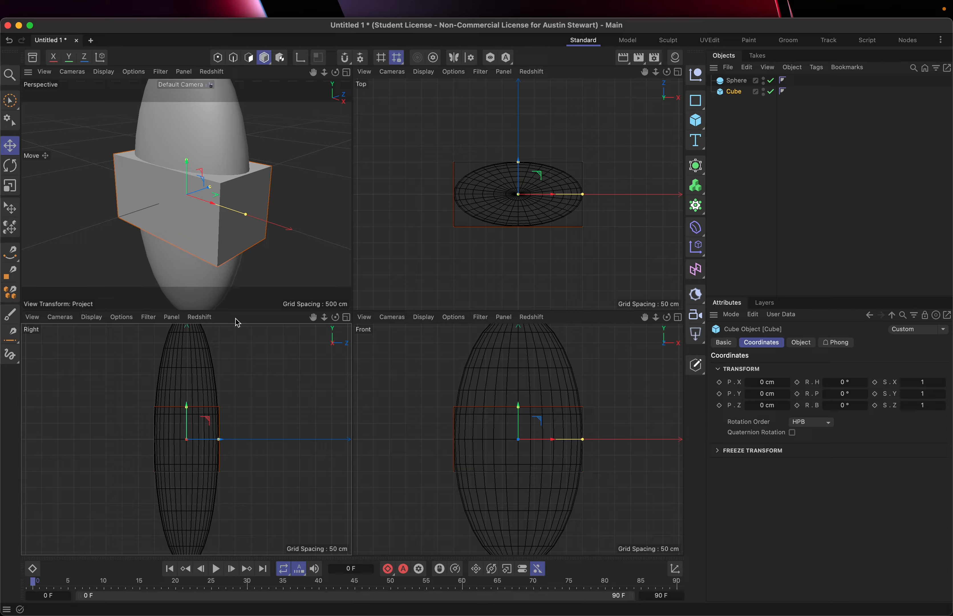
click(347, 318)
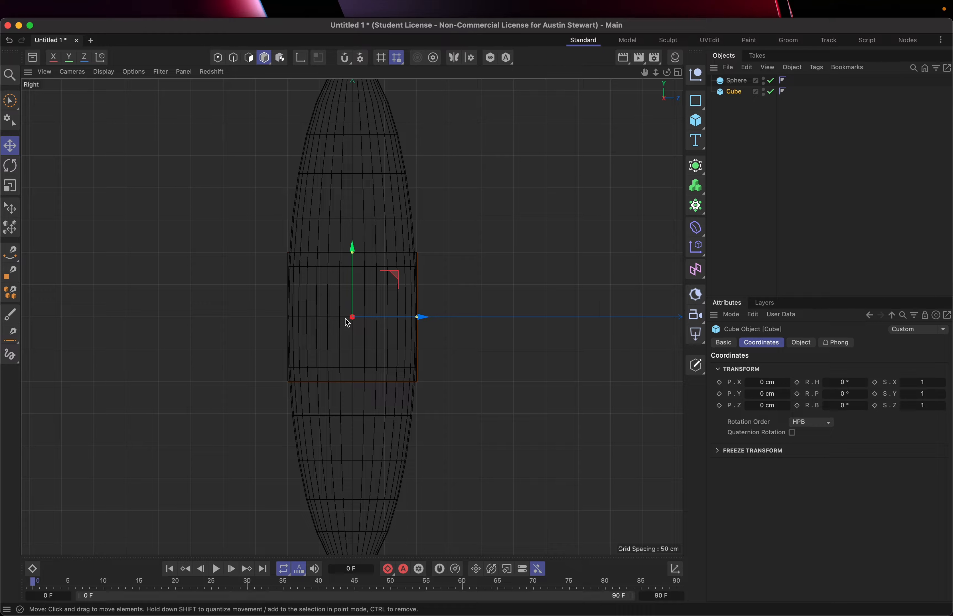
click(677, 73)
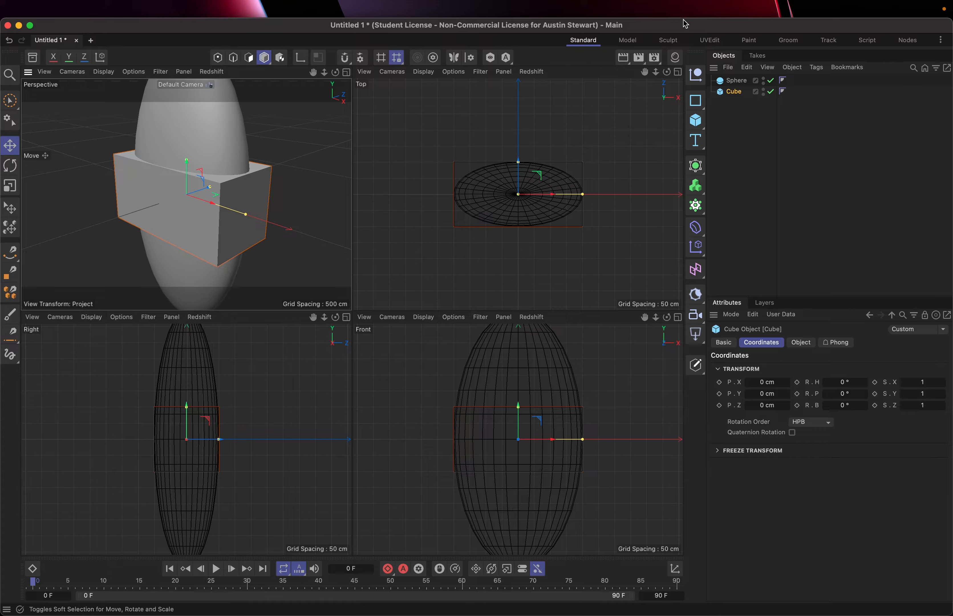
Inspect the Top view at full size and restore the Perspective view as the single viewport.
click(678, 74)
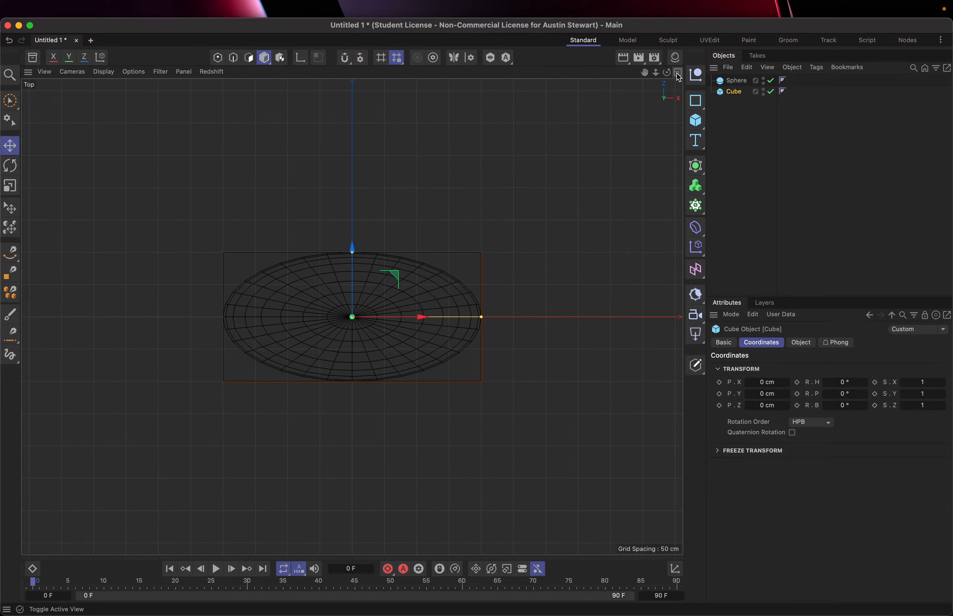
click(677, 73)
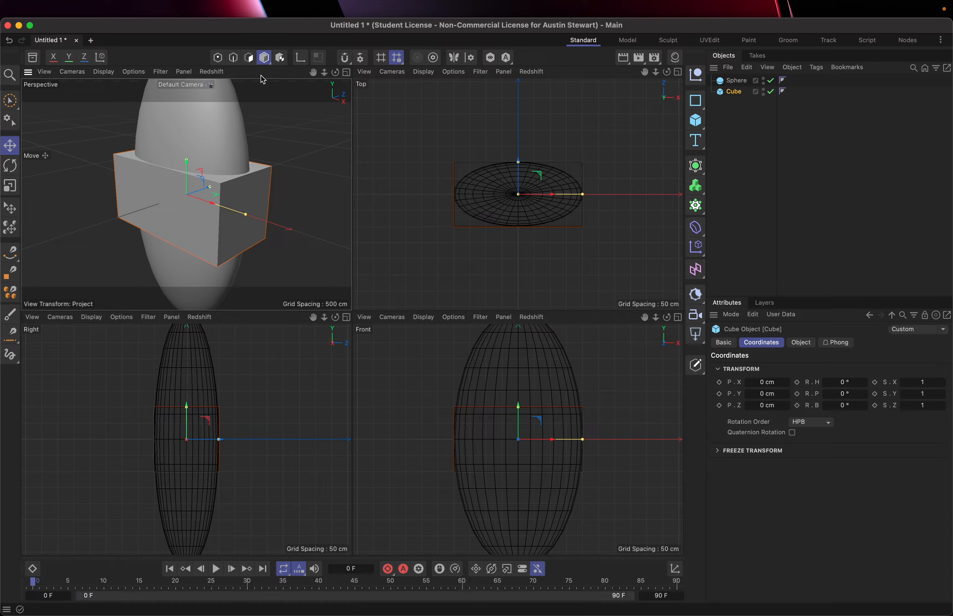
click(677, 73)
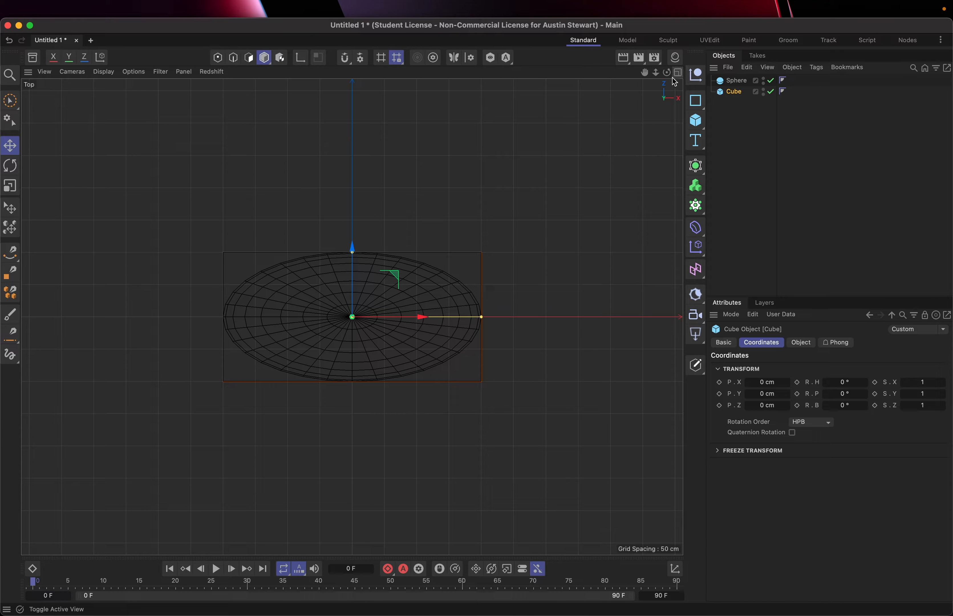
click(679, 75)
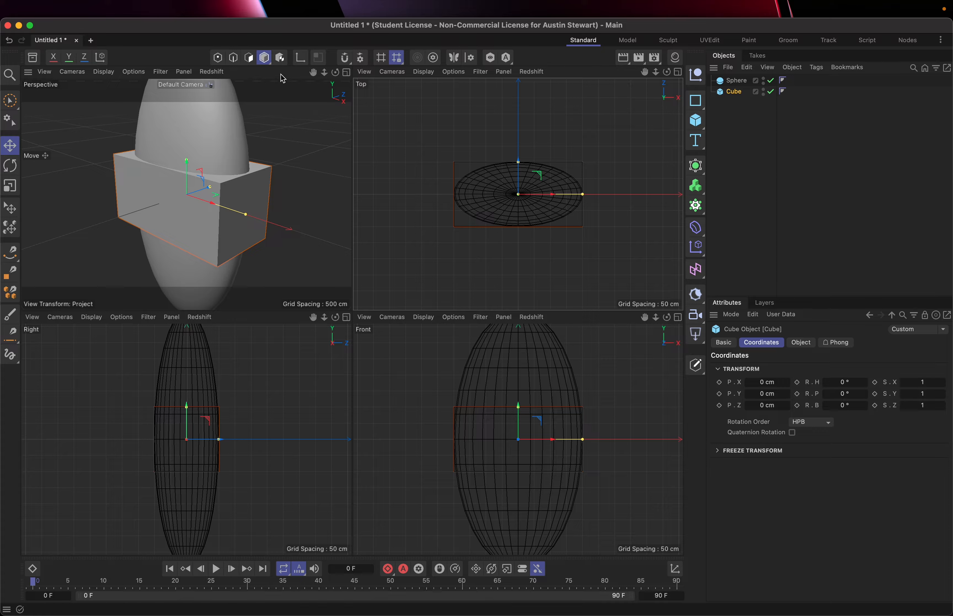
click(346, 72)
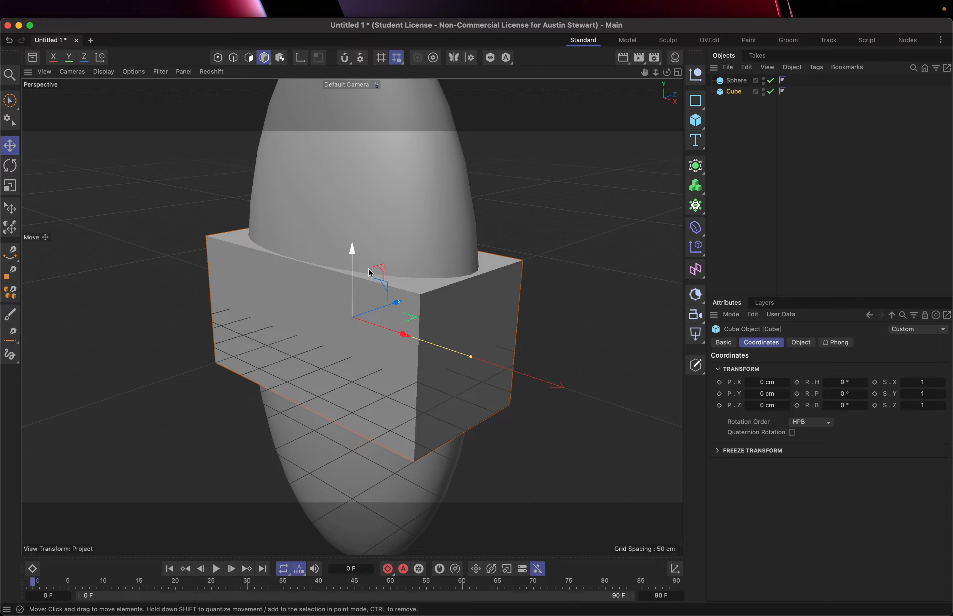
Examine the cube and sphere from several angles and distances by panning, zooming and orbiting the perspective camera.
click(646, 73)
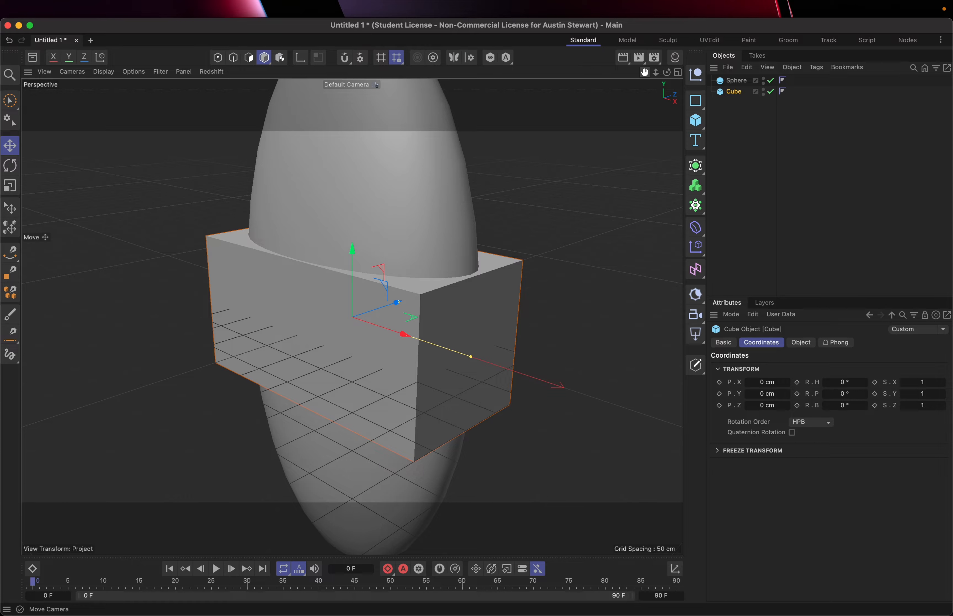
mouse_move(645, 72)
mouse_down()
mouse_move(635, 198)
mouse_move(733, 91)
mouse_move(517, 19)
mouse_move(527, 29)
mouse_move(551, 7)
mouse_move(713, 44)
mouse_move(664, 89)
mouse_move(550, 157)
mouse_move(564, 92)
mouse_move(669, 22)
mouse_move(719, 108)
mouse_move(552, 132)
mouse_move(573, 58)
mouse_move(632, 29)
mouse_move(690, 86)
mouse_move(572, 135)
mouse_move(582, 163)
mouse_move(724, 52)
mouse_move(618, 19)
mouse_move(646, 73)
mouse_up()
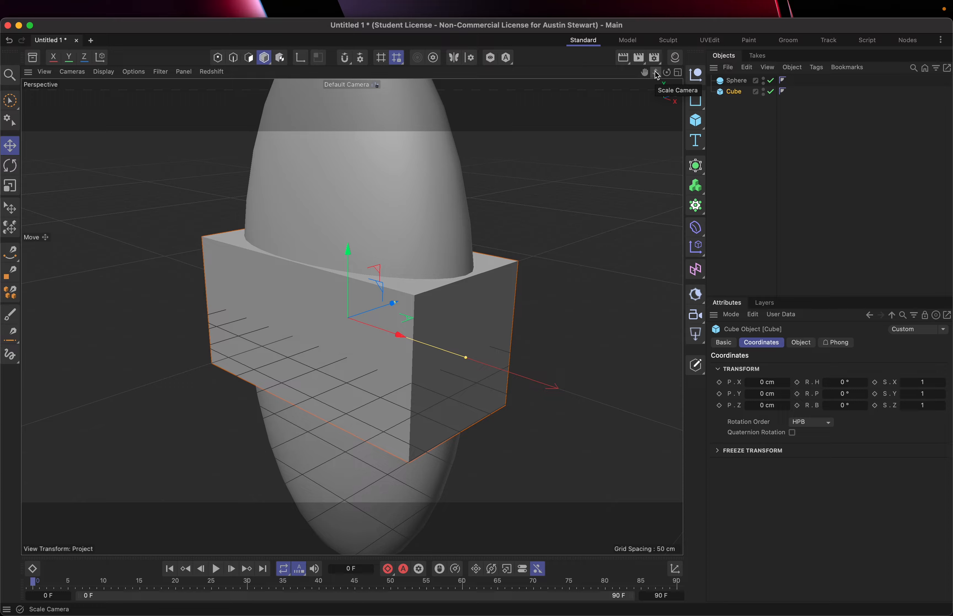
drag(657, 75, 740, 69)
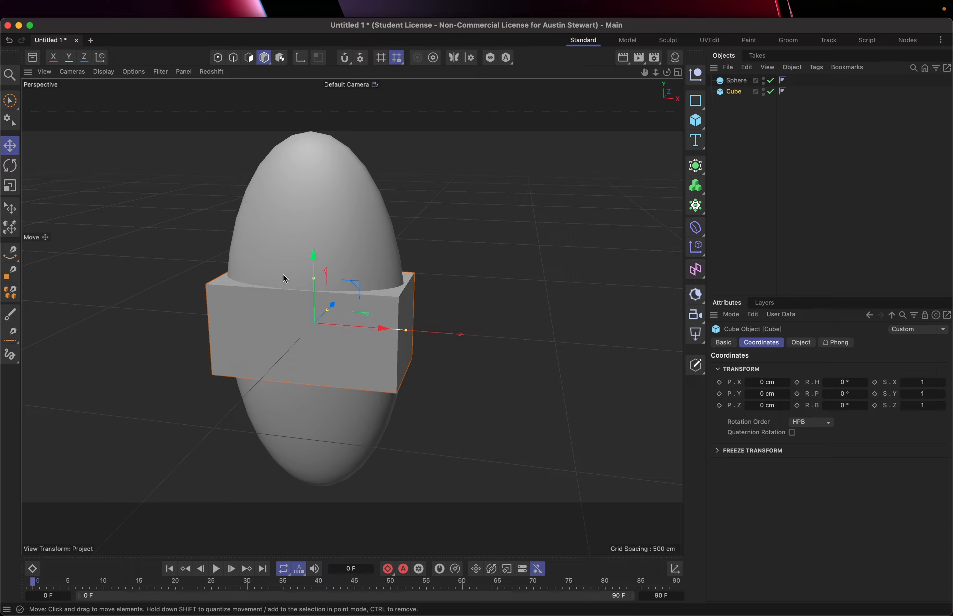
alt+drag(287, 267, 336, 270)
alt+right_drag(347, 267, 329, 252)
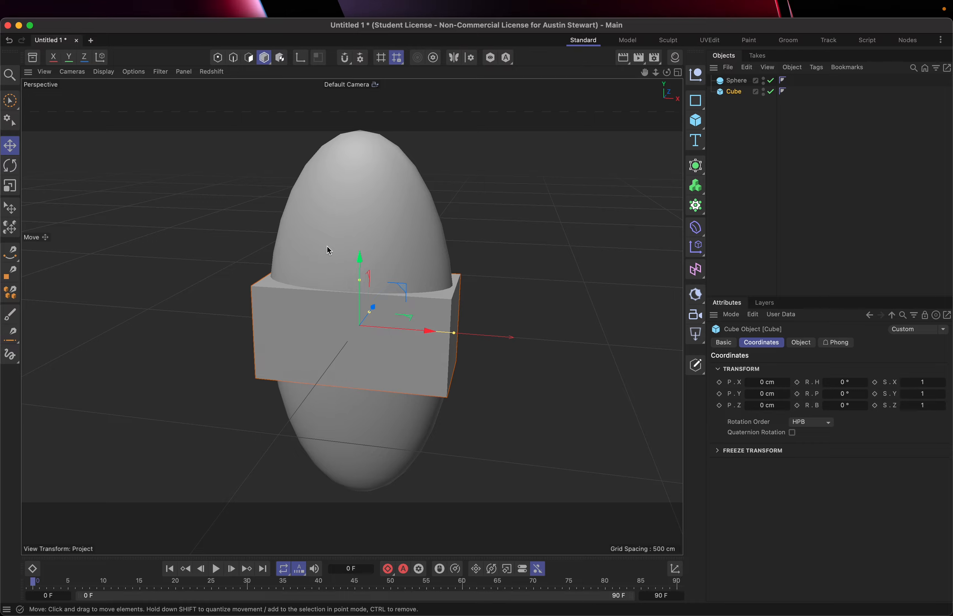
alt+drag(327, 248, 352, 308)
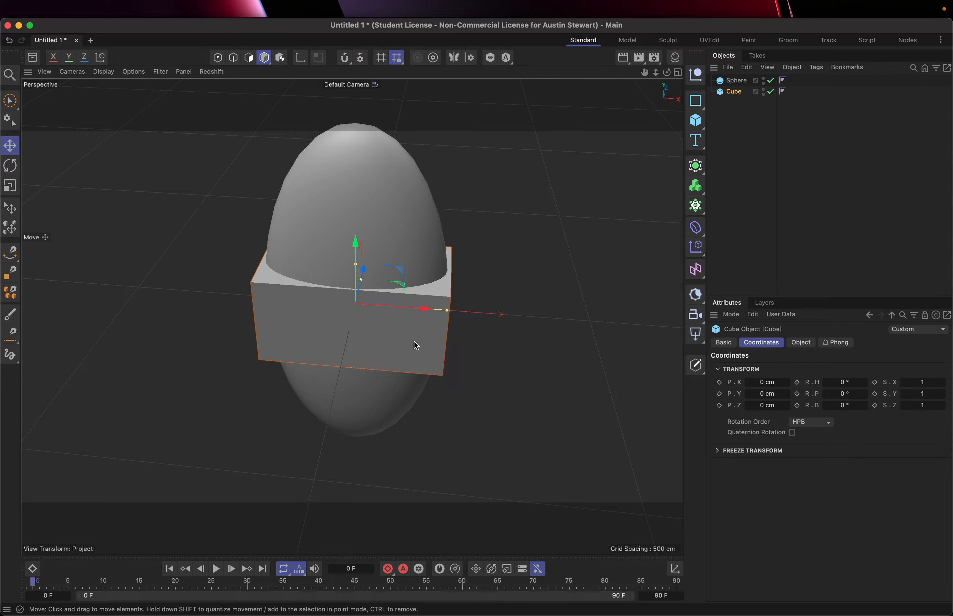
alt+drag(438, 374, 421, 355)
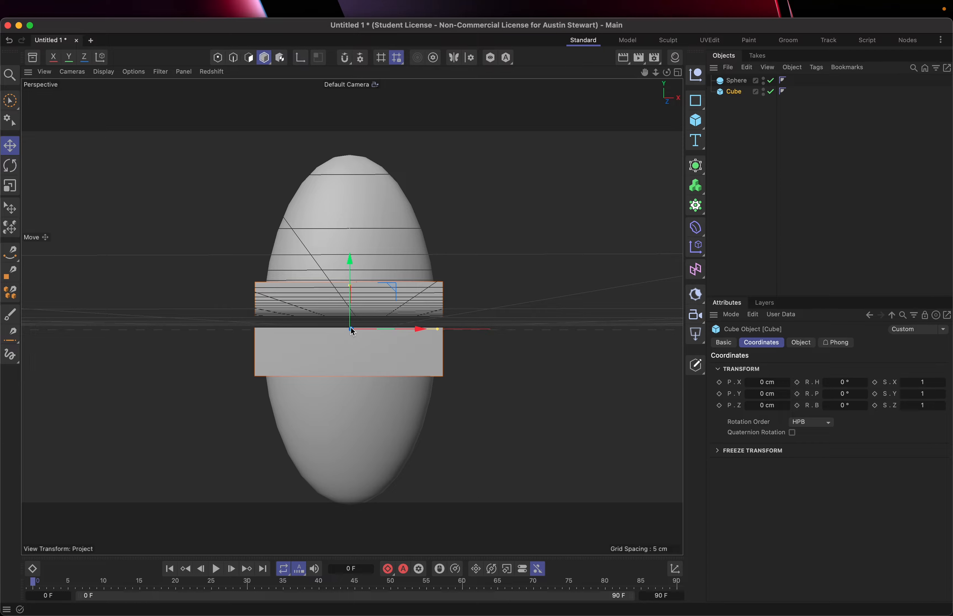
alt+drag(350, 328, 144, 276)
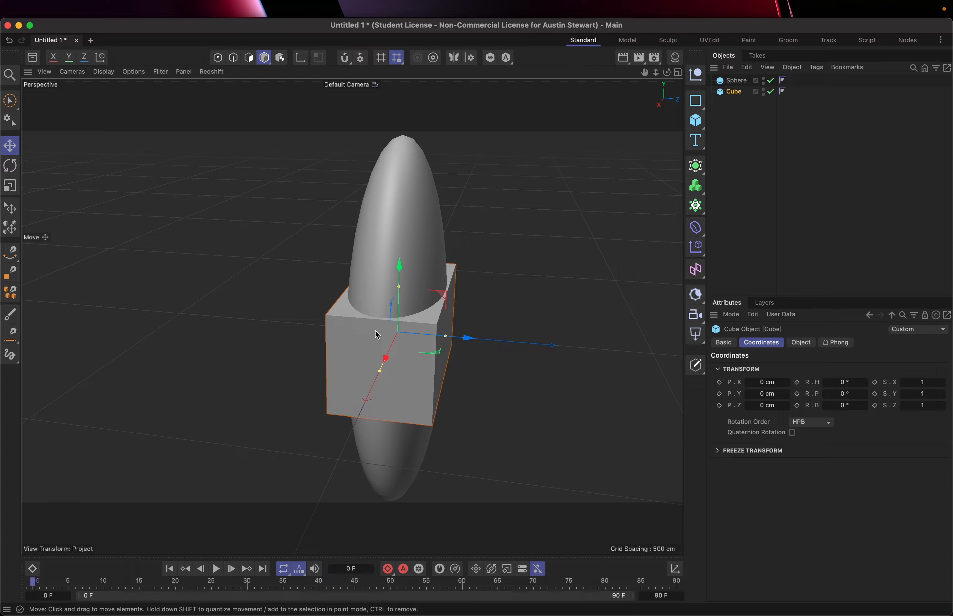
Move the sphere along its individual axes to about X 73 cm, Y 13.5 cm and Z 1.5 cm.
click(392, 217)
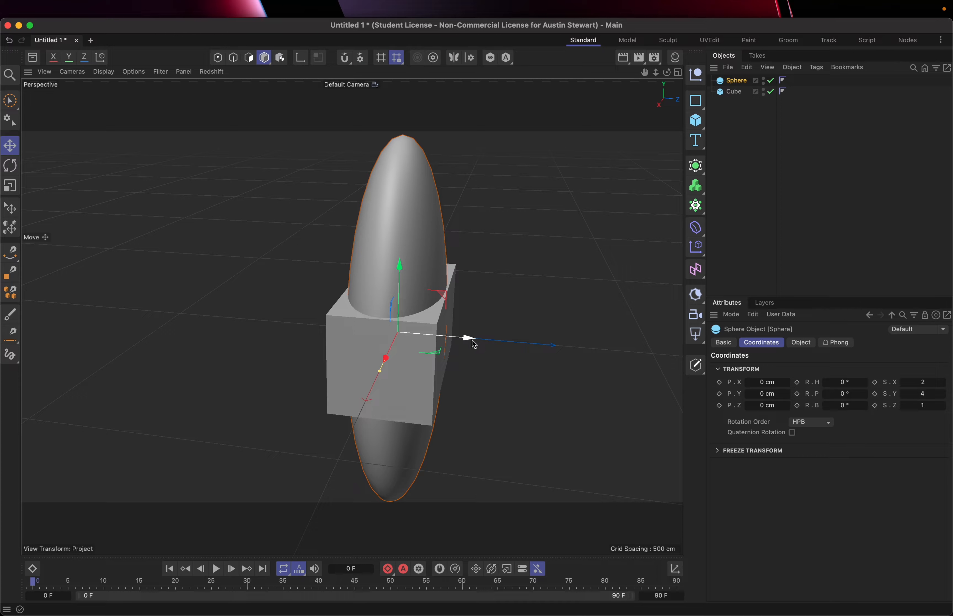
mouse_move(467, 339)
mouse_down()
mouse_move(417, 337)
mouse_move(591, 361)
mouse_move(451, 336)
mouse_move(477, 341)
mouse_move(466, 341)
mouse_up()
mouse_move(386, 362)
mouse_down()
mouse_move(334, 443)
mouse_move(415, 314)
mouse_move(376, 376)
mouse_move(384, 361)
mouse_up()
drag(374, 373, 376, 368)
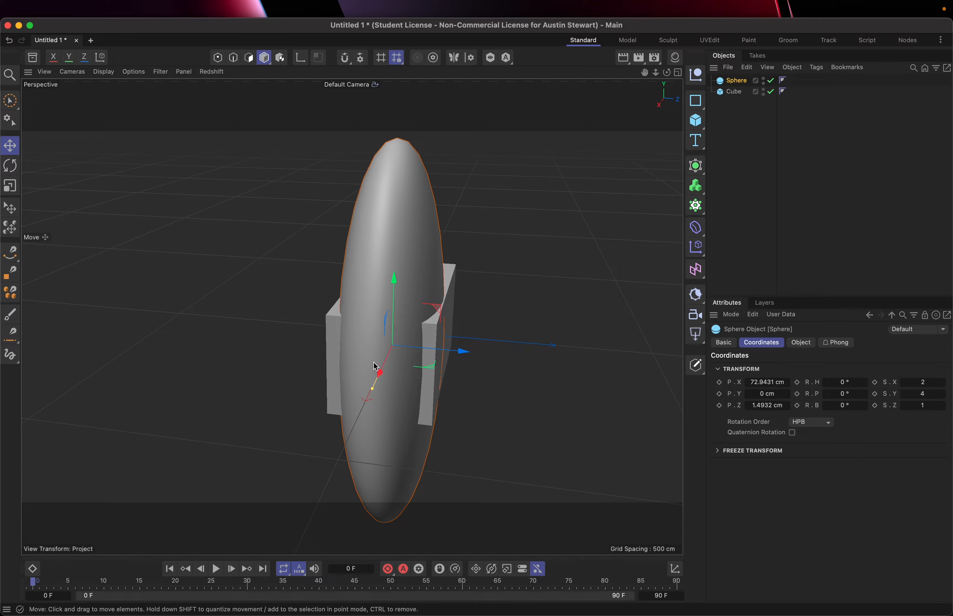
drag(393, 277, 367, 271)
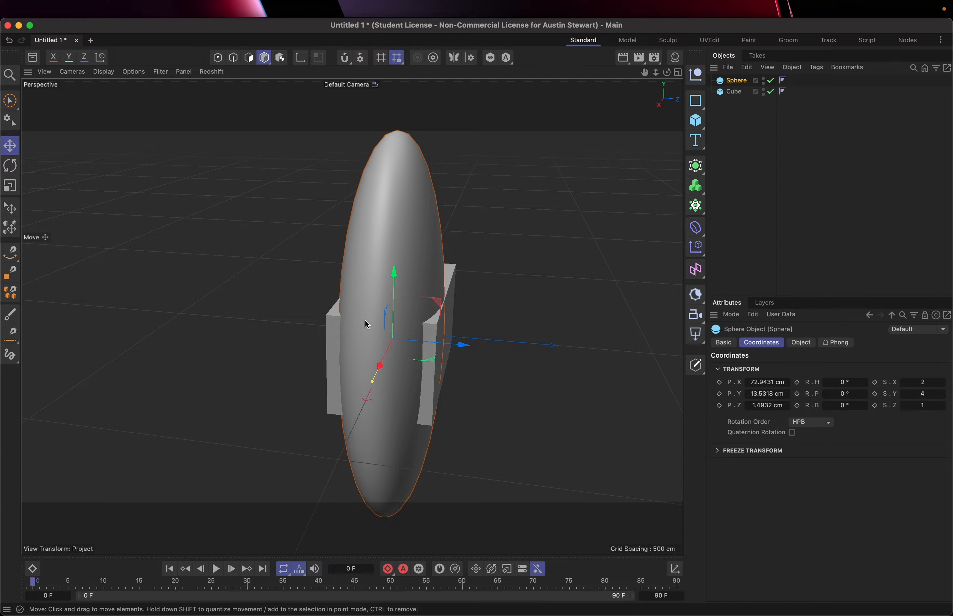
Move the sphere clear of the cube to about X -280 cm, Y -114 cm and Z -1078 cm, using plane and axis moves.
alt+drag(365, 320, 309, 306)
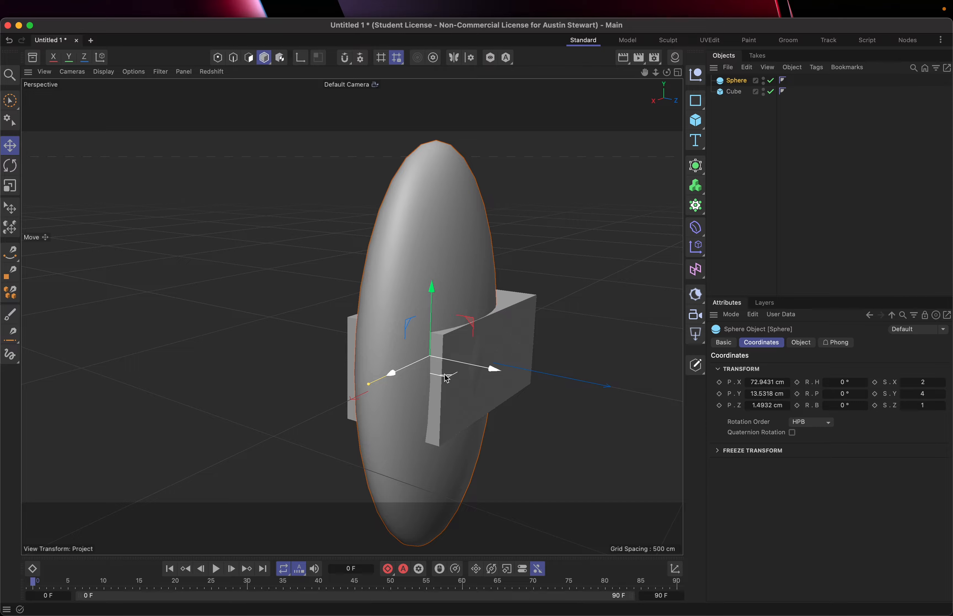
drag(446, 378, 220, 289)
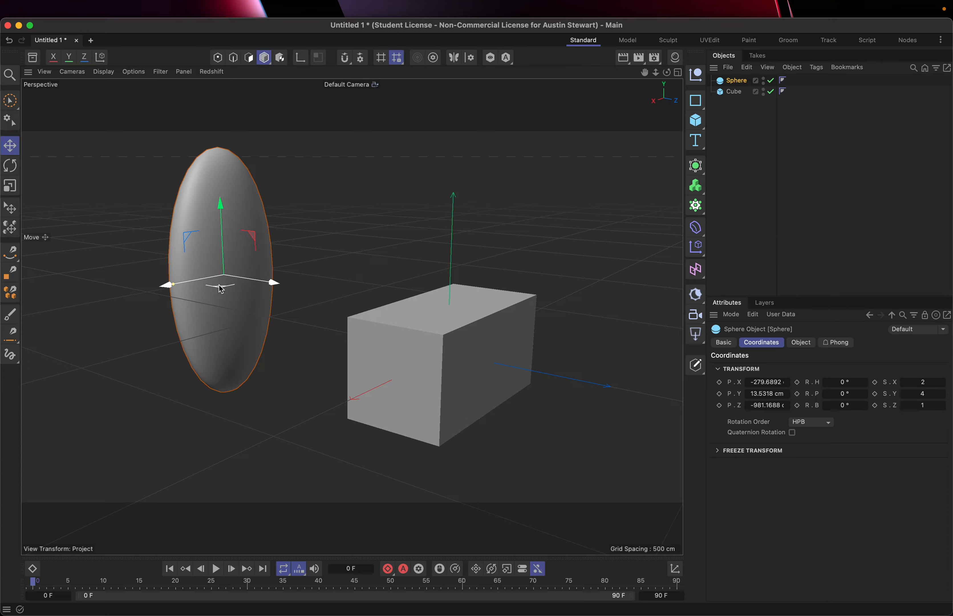
drag(224, 206, 216, 253)
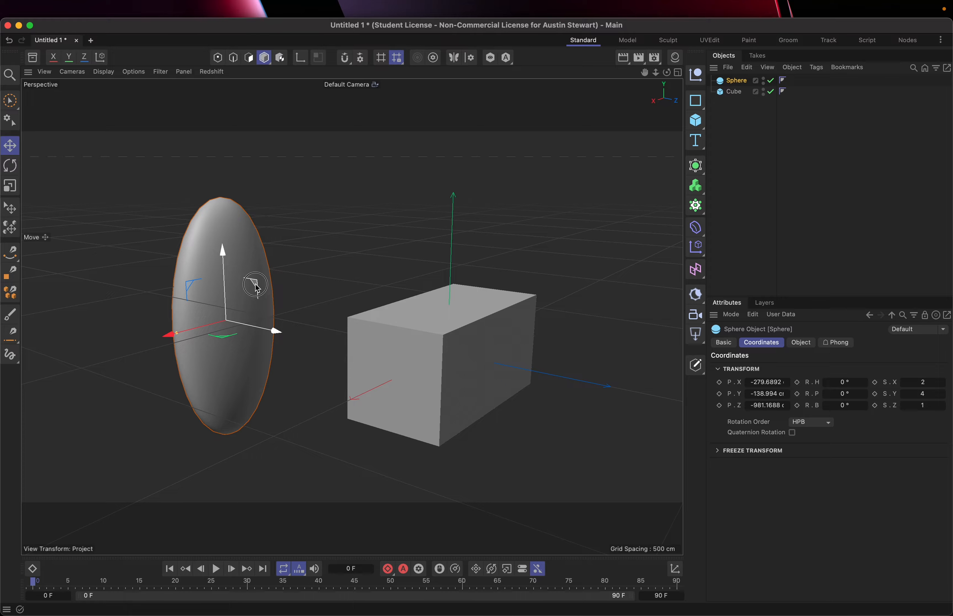
drag(255, 283, 234, 272)
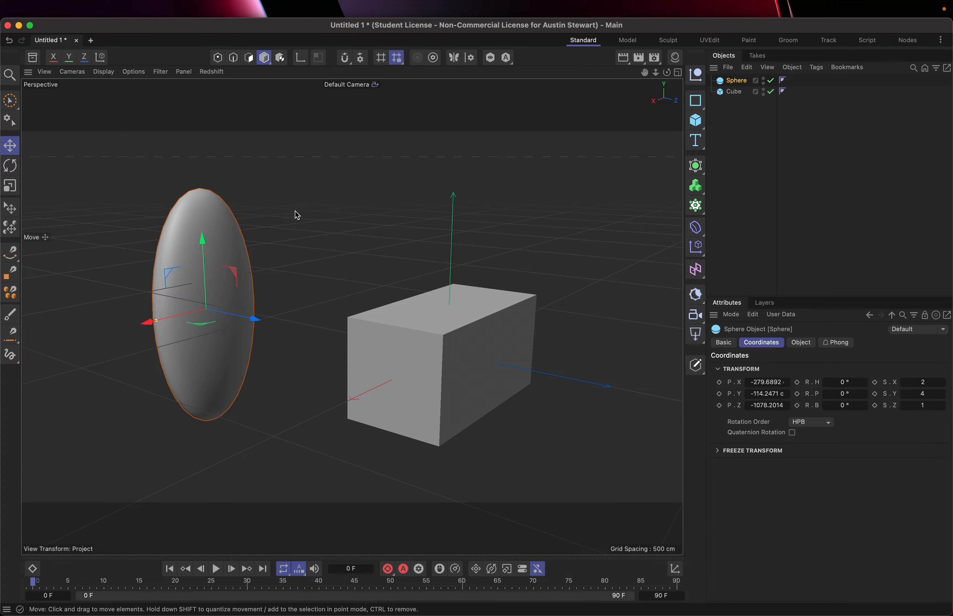
Try moving the sphere freely from empty viewport space instead of by its axis handles, undoing each move.
drag(294, 212, 234, 195)
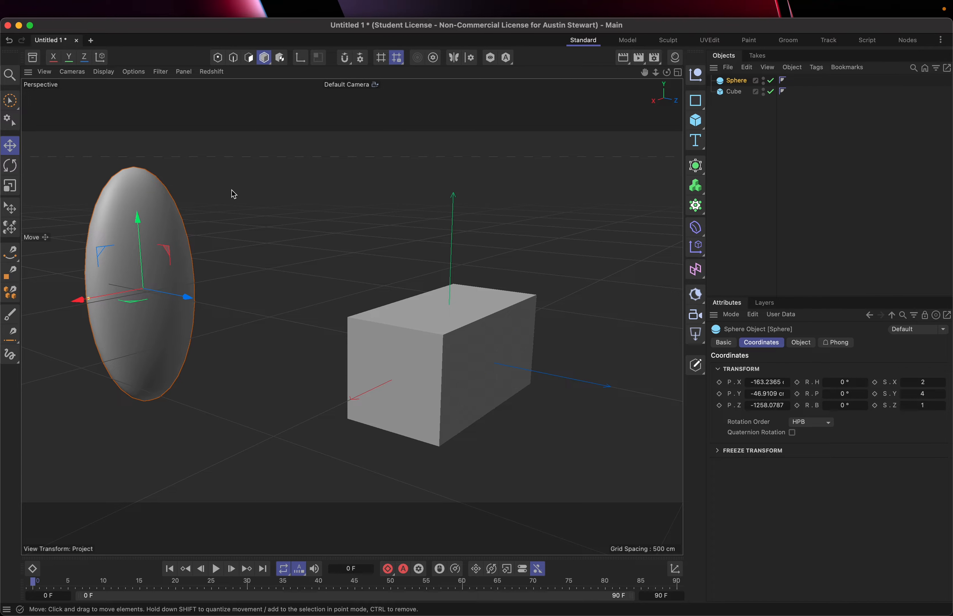
key(super+z)
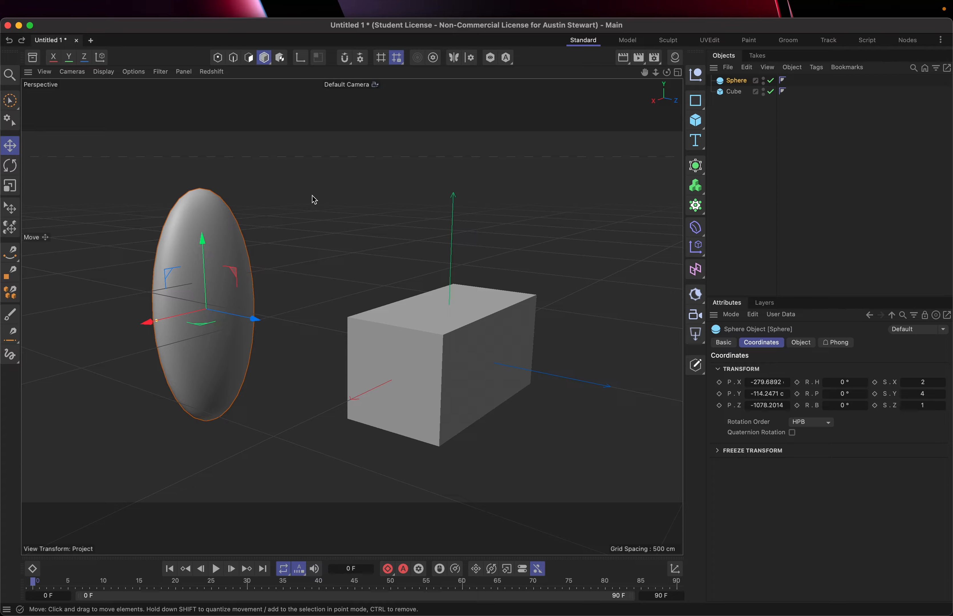
drag(279, 233, 249, 198)
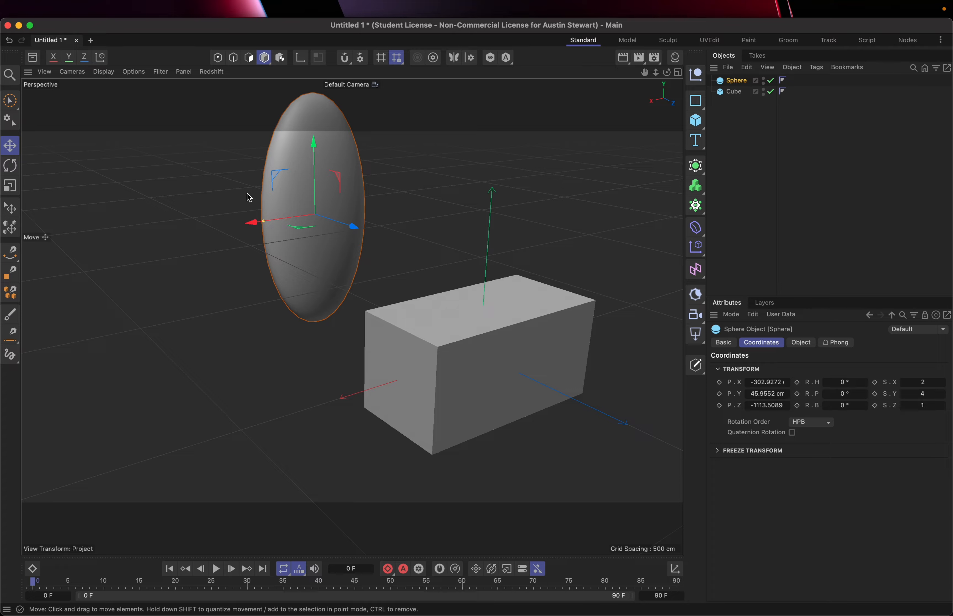
key(super+z)
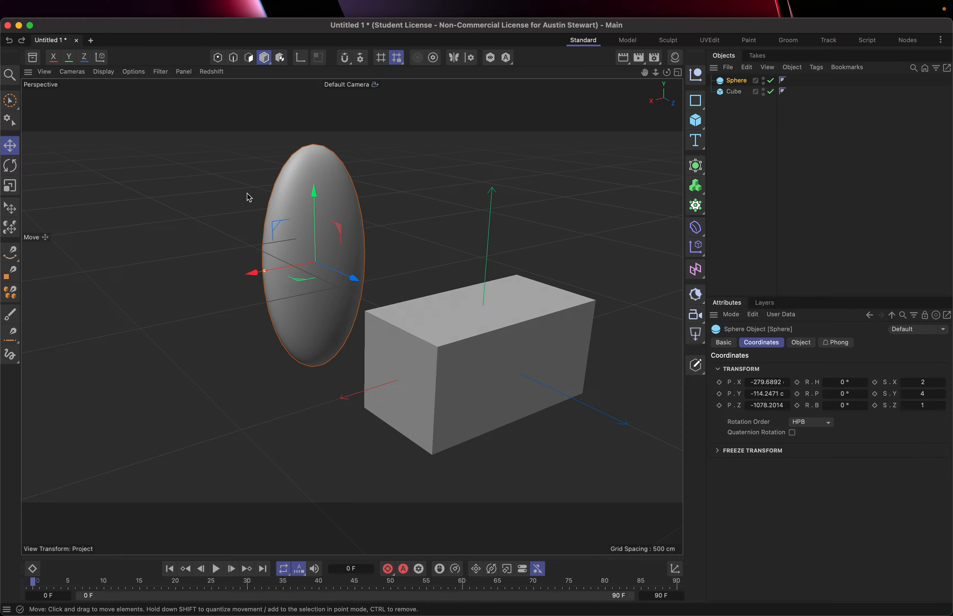
Move the sphere along its Z and X axes into the cube, to about X -96 cm and Z -16 cm.
alt+drag(251, 198, 287, 193)
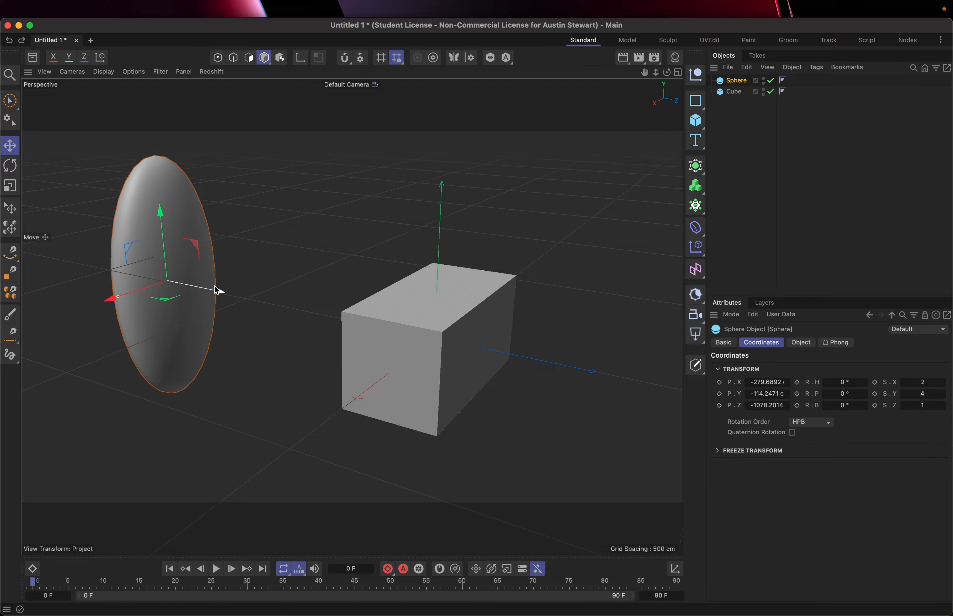
drag(214, 286, 513, 354)
drag(422, 362, 387, 393)
drag(487, 381, 513, 383)
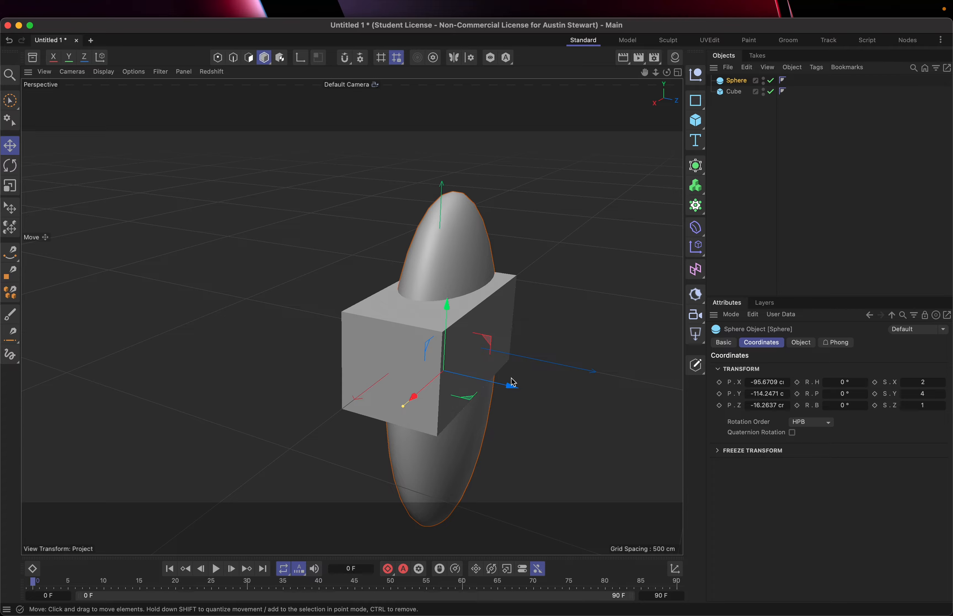
Move the cube along its Y and Z axes to about Y -14.6 cm and Z -82.8 cm.
click(400, 333)
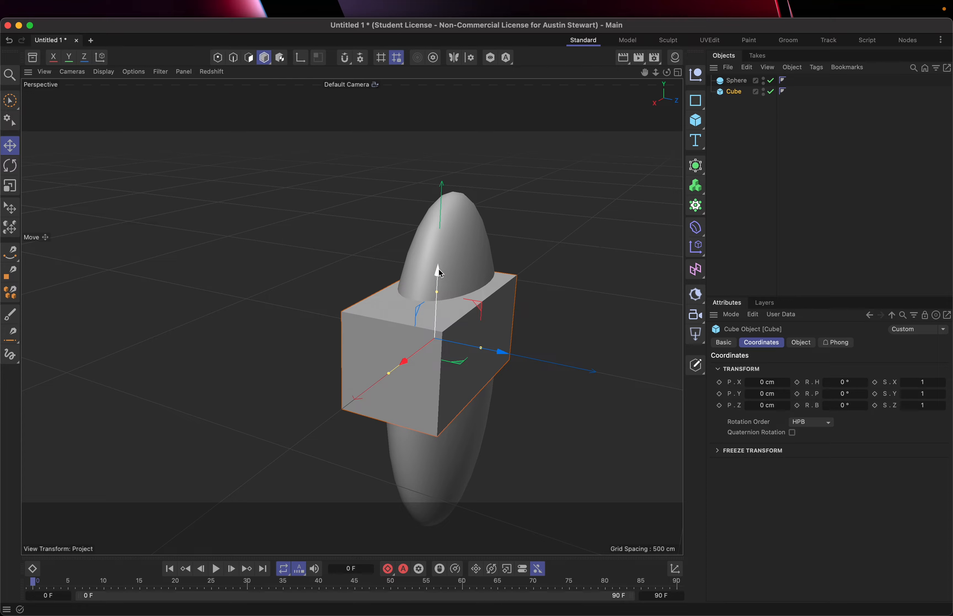
mouse_move(441, 273)
mouse_down()
mouse_move(436, 225)
mouse_move(428, 280)
mouse_up()
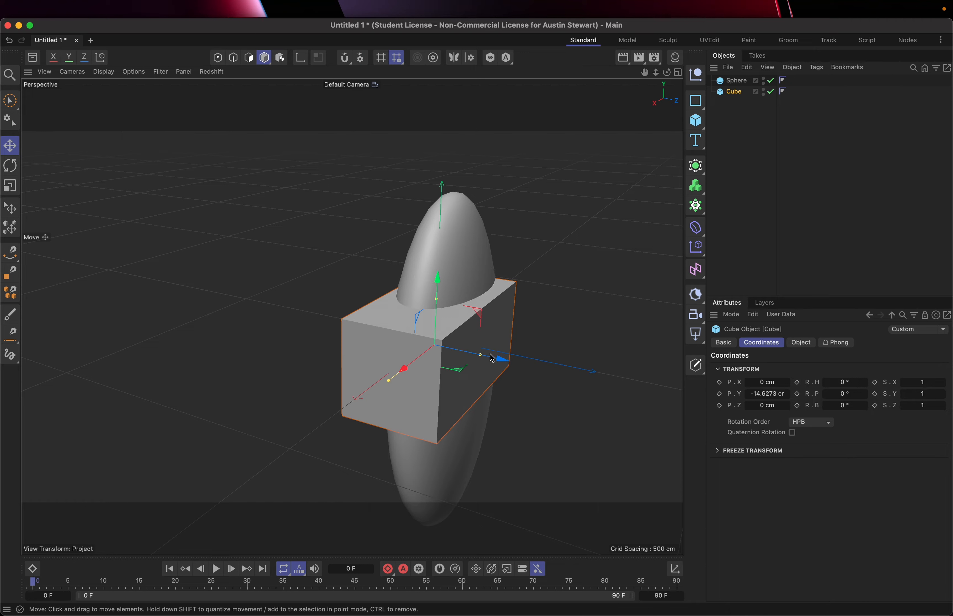
drag(501, 357, 464, 341)
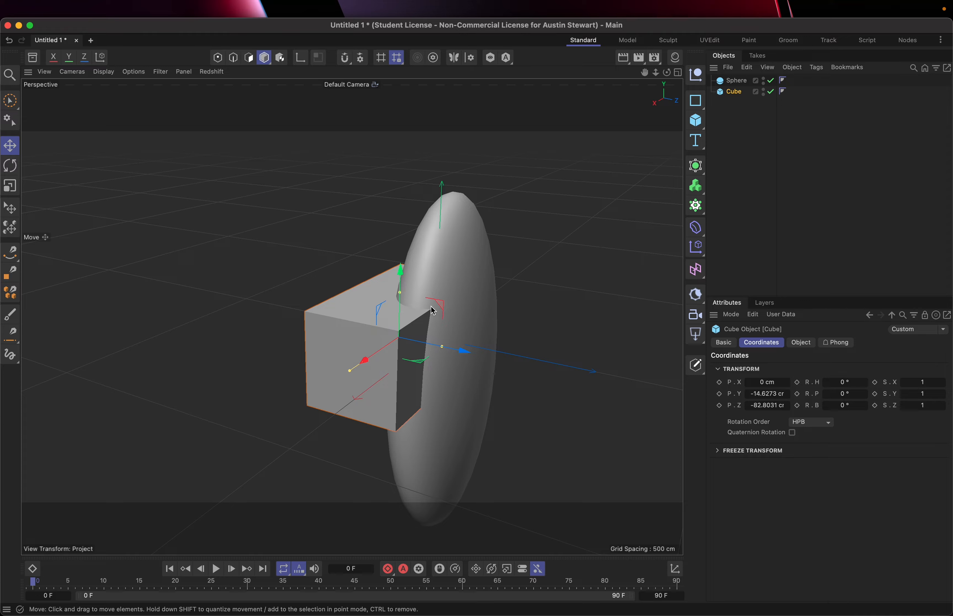
Review the Move tool's axis and soft selection settings.
click(12, 148)
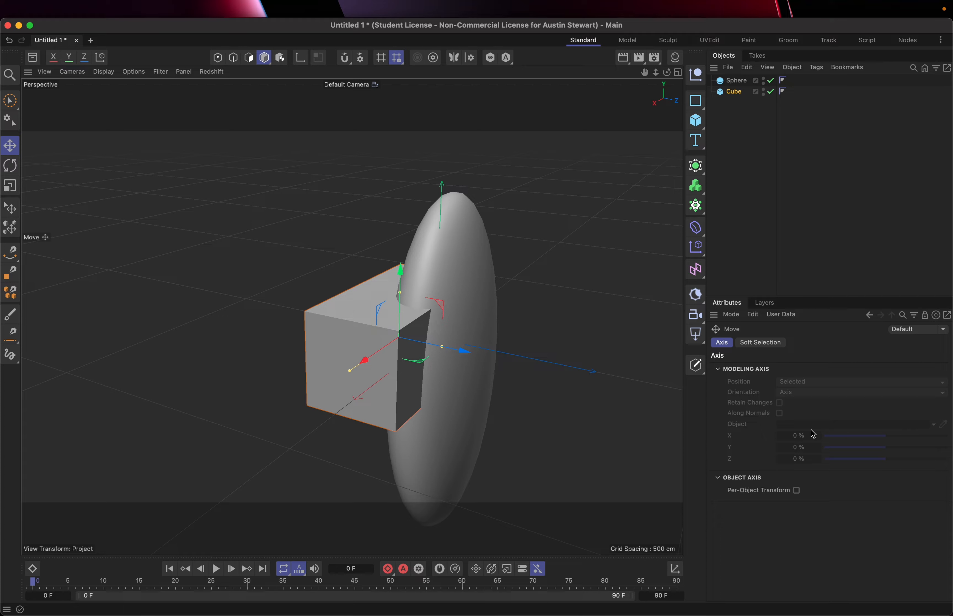
click(763, 343)
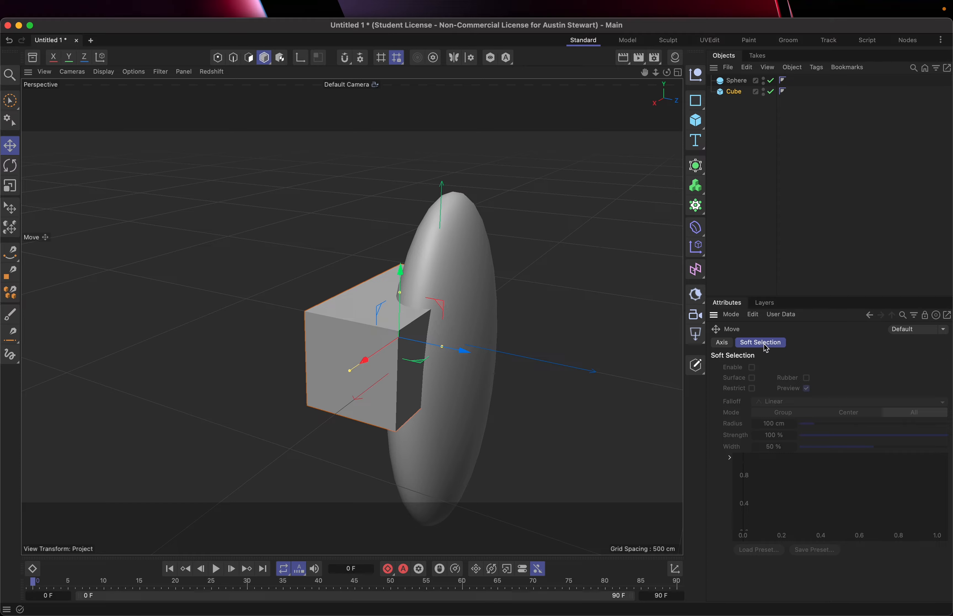
click(727, 345)
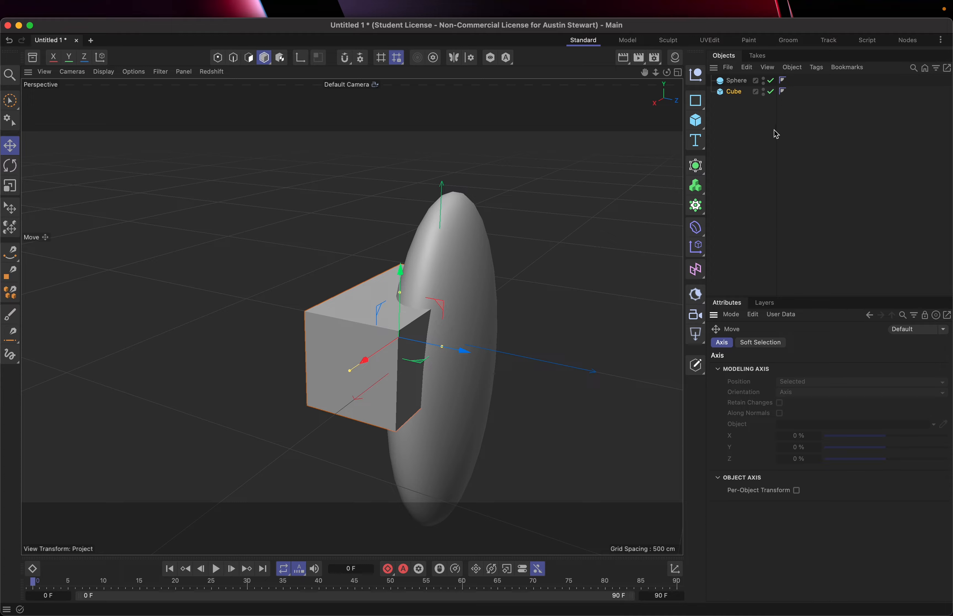
Rotate the cube with the rotation bands to about -9.5° heading and 47.8° bank, undoing any stray rotation.
click(10, 170)
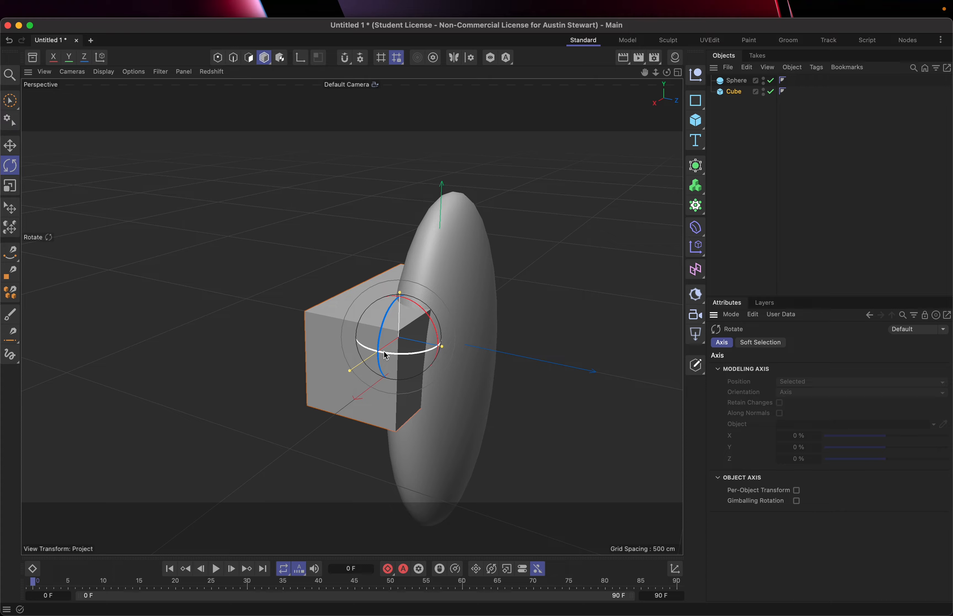
mouse_move(385, 355)
mouse_down()
mouse_move(437, 352)
mouse_move(453, 340)
mouse_move(374, 361)
mouse_move(362, 336)
mouse_move(393, 361)
mouse_move(436, 339)
mouse_move(347, 345)
mouse_move(335, 334)
mouse_move(373, 358)
mouse_up()
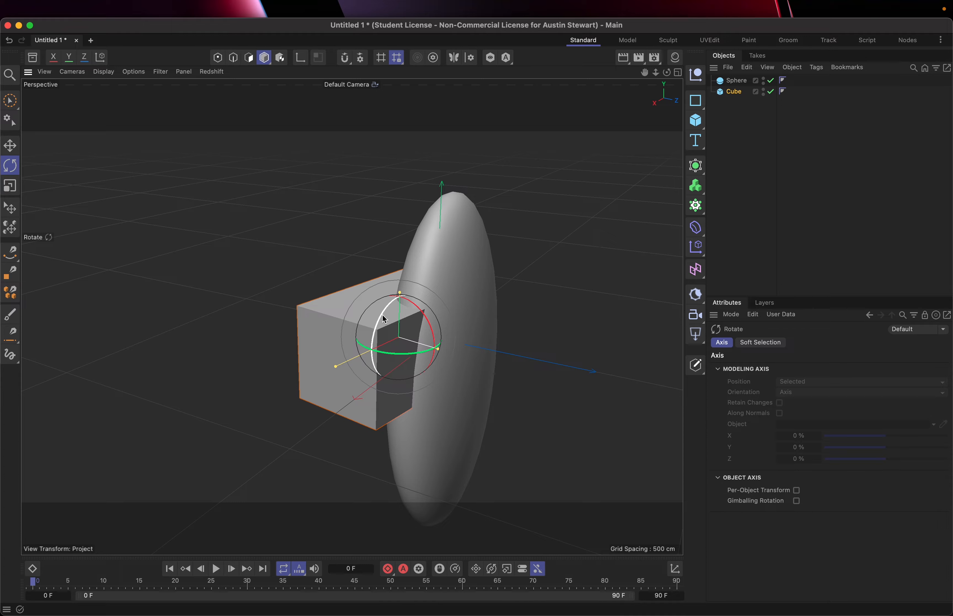
drag(385, 319, 436, 345)
key(super+z)
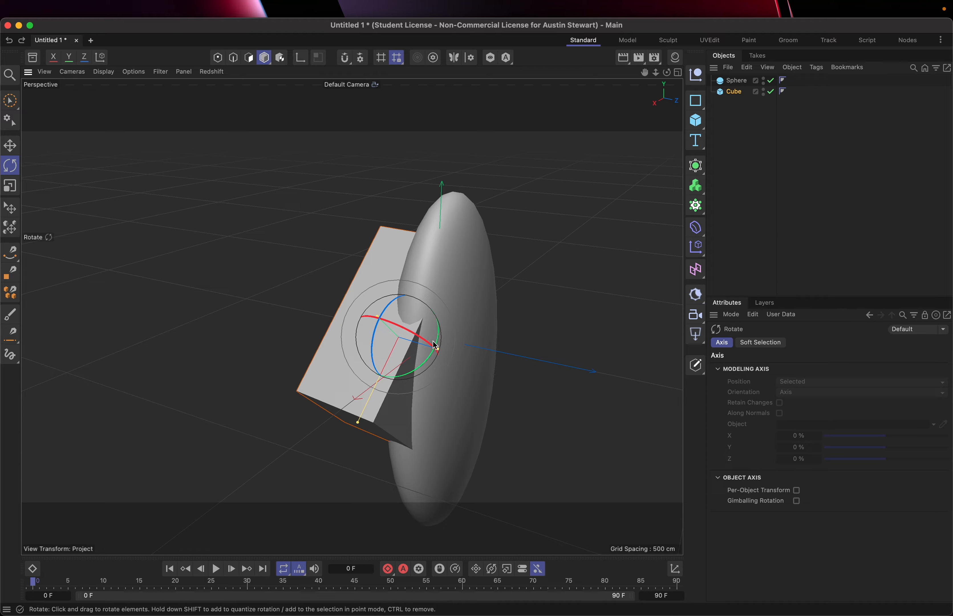
mouse_move(404, 333)
mouse_down()
mouse_move(415, 341)
mouse_move(382, 334)
mouse_move(391, 334)
mouse_up()
key(super+z)
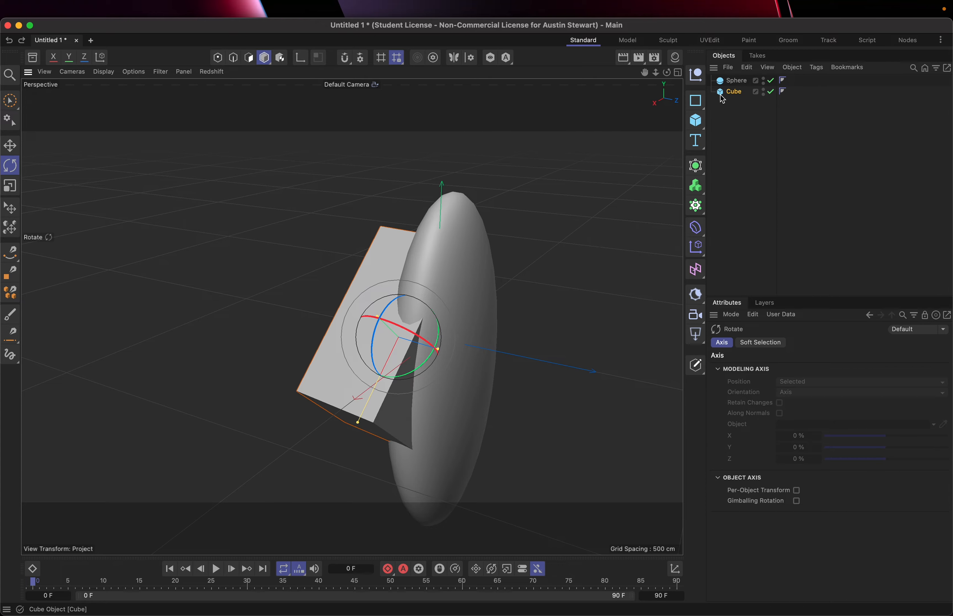
Set the cube's heading to 20°, and adjust its rotation values to 23° heading, 78° pitch and about 30.8° bank.
click(394, 258)
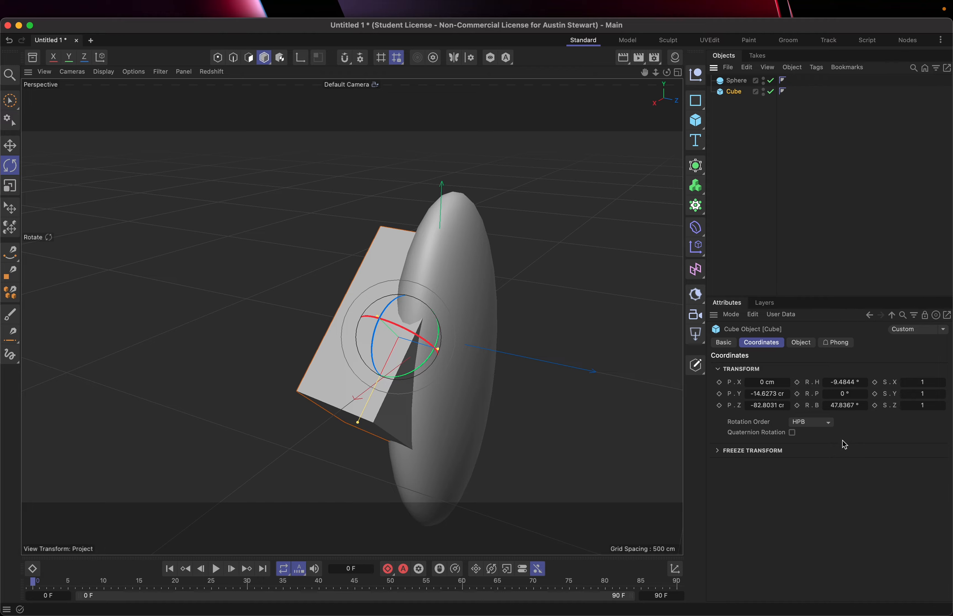
click(844, 381)
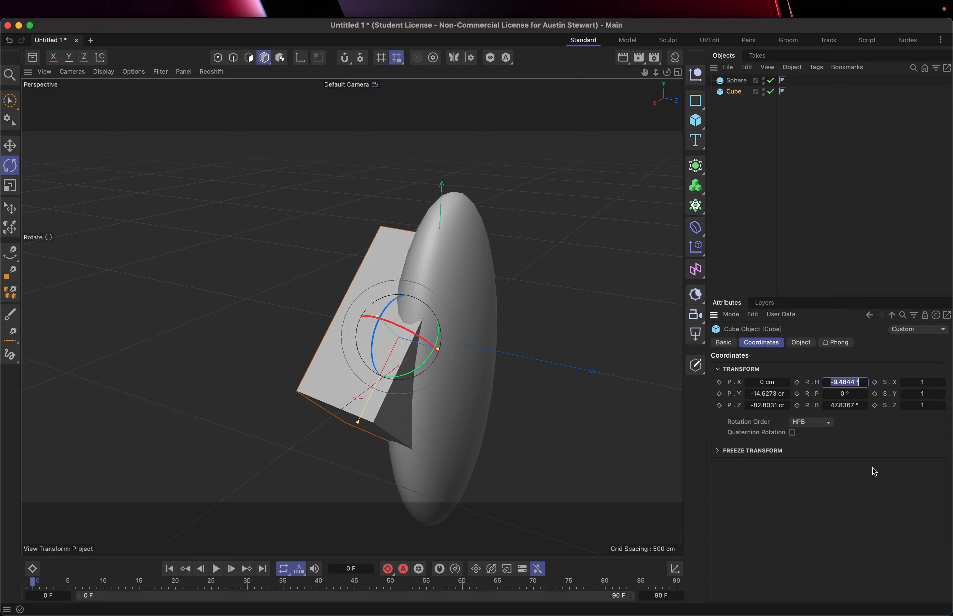
text(20)
key(Return)
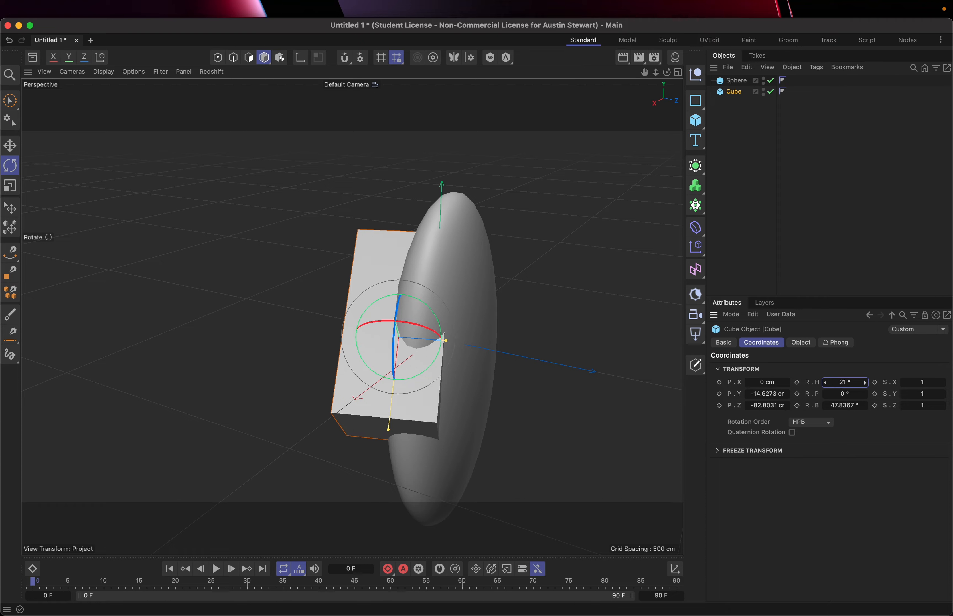
mouse_move(845, 382)
mouse_down()
mouse_move(813, 382)
mouse_move(880, 382)
mouse_move(839, 383)
mouse_move(842, 407)
mouse_move(851, 406)
mouse_move(837, 408)
mouse_move(847, 395)
mouse_up()
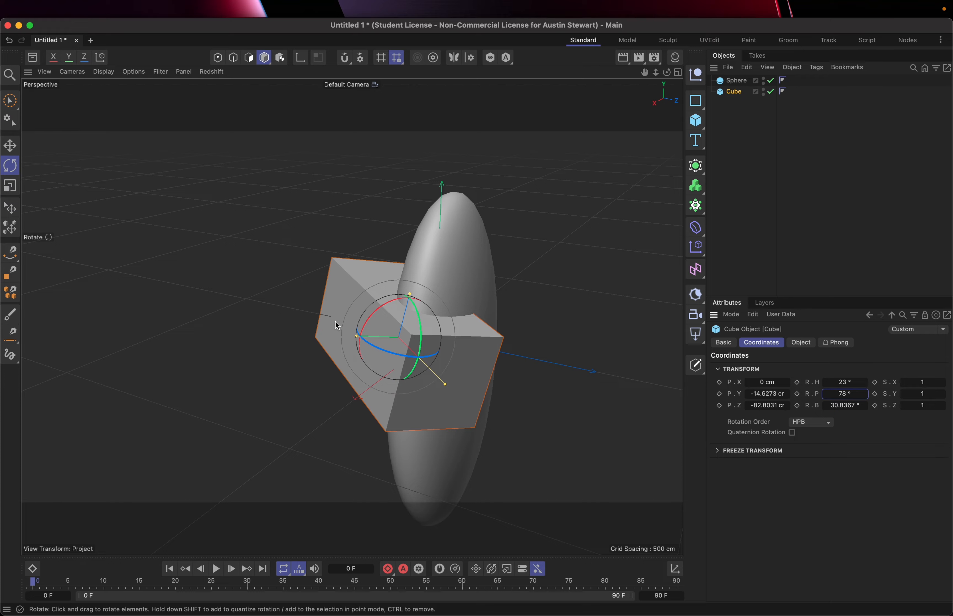
Move the cube to about X -11.8, Y -17.2, Z -74.4 cm and rotate it to about H 70.6°, P 54.7°, B -19.7°.
key(w)
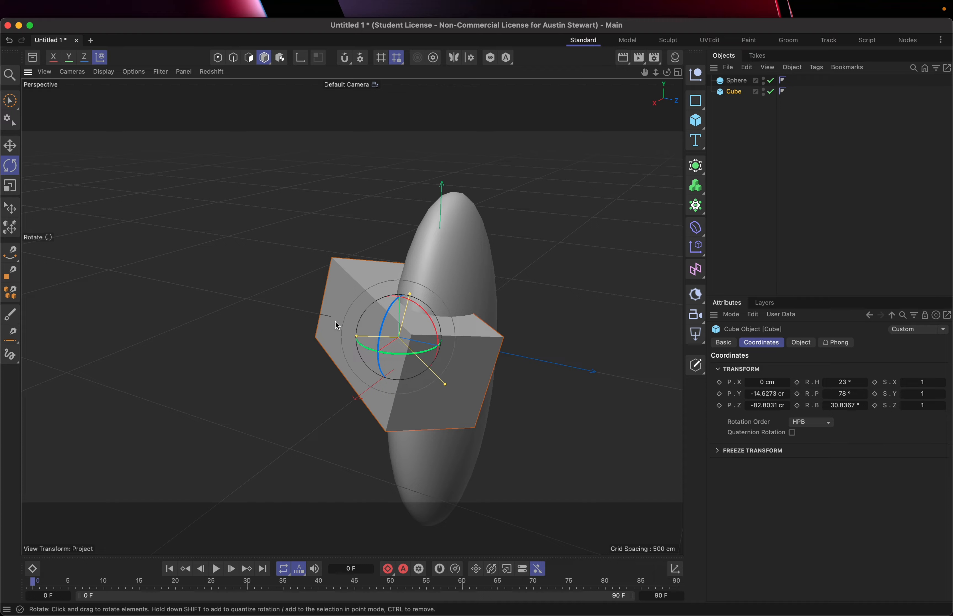
key(e)
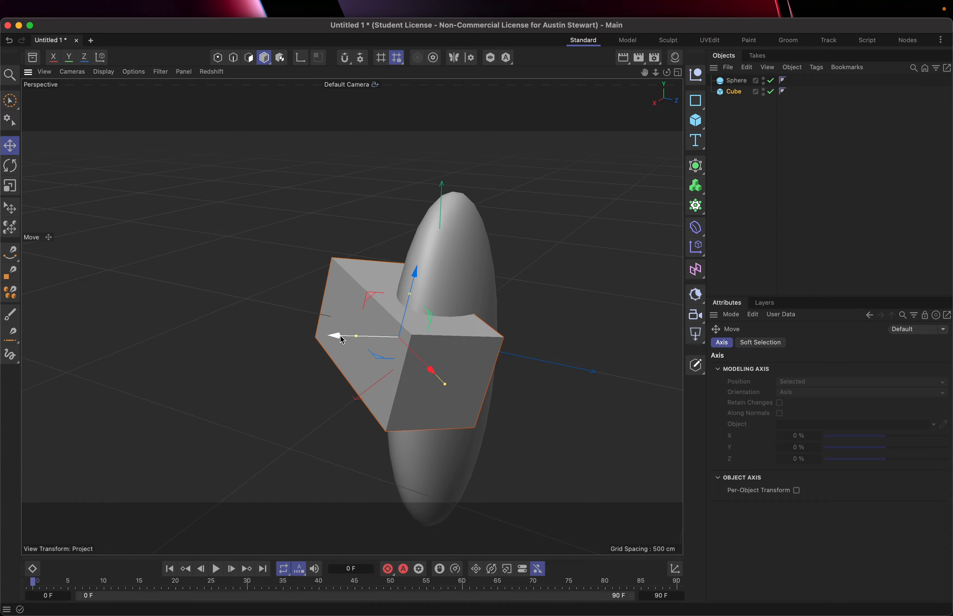
mouse_move(339, 335)
mouse_down()
mouse_move(279, 334)
mouse_move(345, 340)
mouse_up()
key(r)
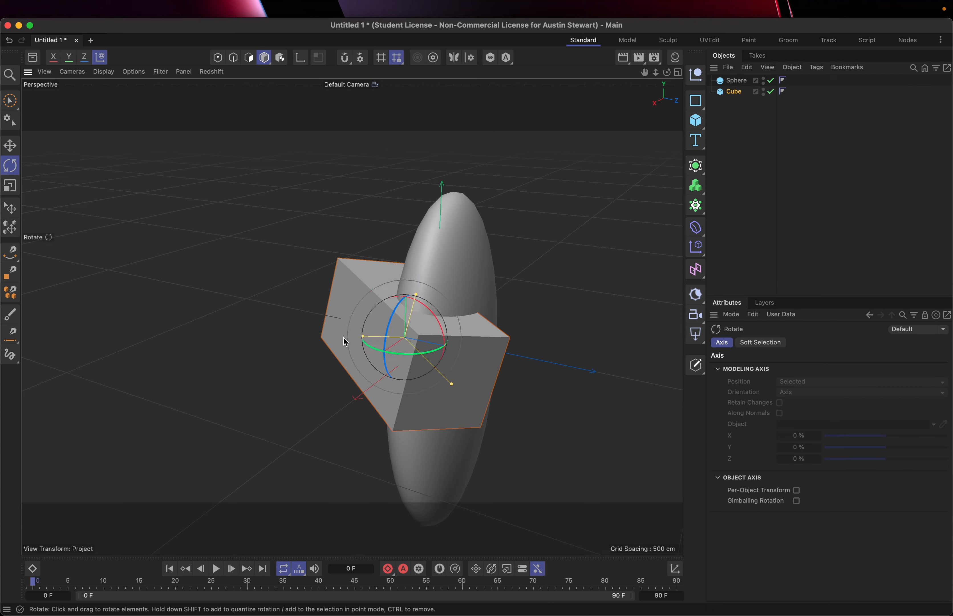
drag(399, 313, 406, 275)
Enlarge the cube uniformly with the Scale tool while its coordinates are shown.
key(t)
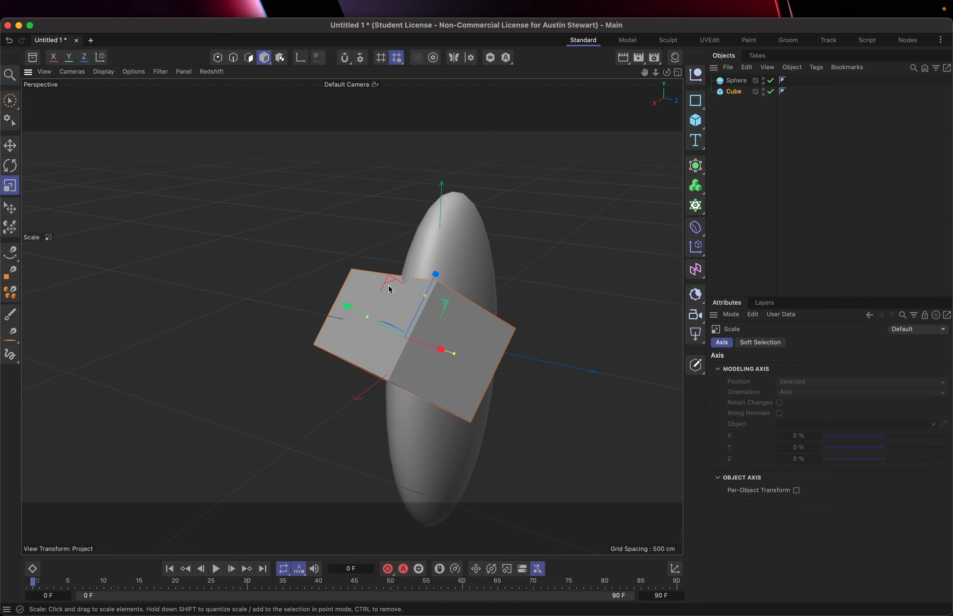
click(786, 98)
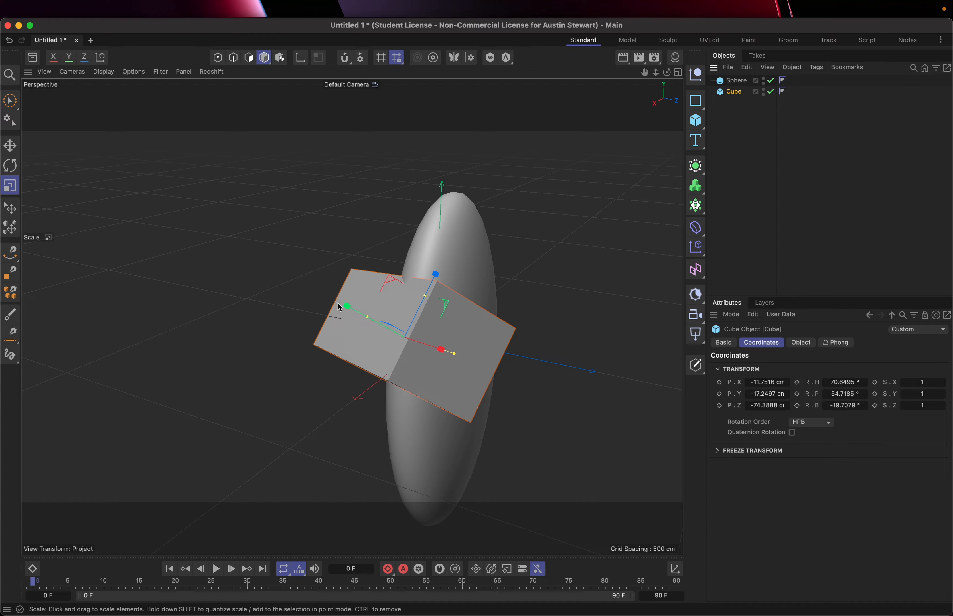
drag(345, 308, 294, 289)
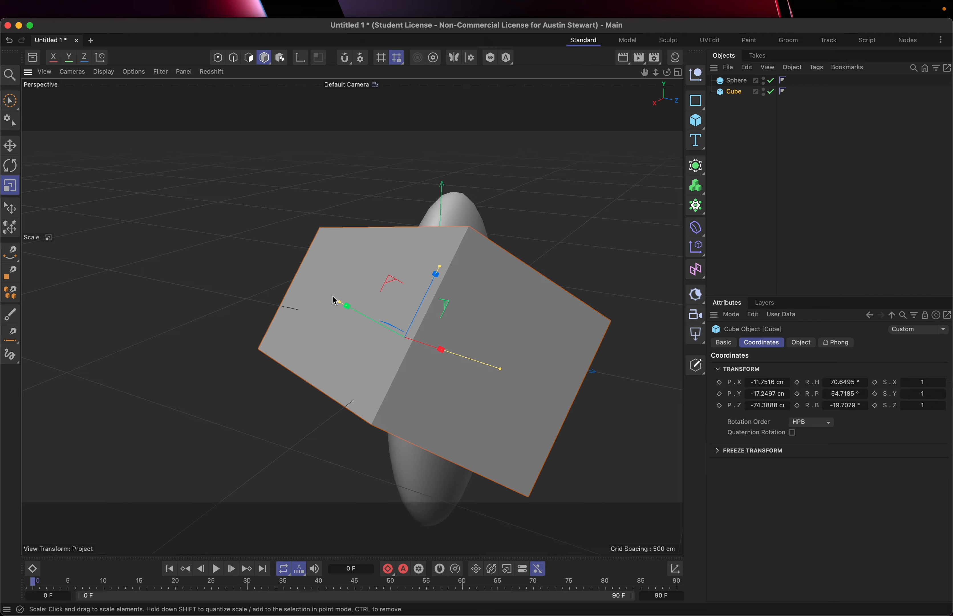
Set the cube's Y scale to 2 and shrink it uniformly to a size of about 488 × 244 × 244 cm.
click(924, 395)
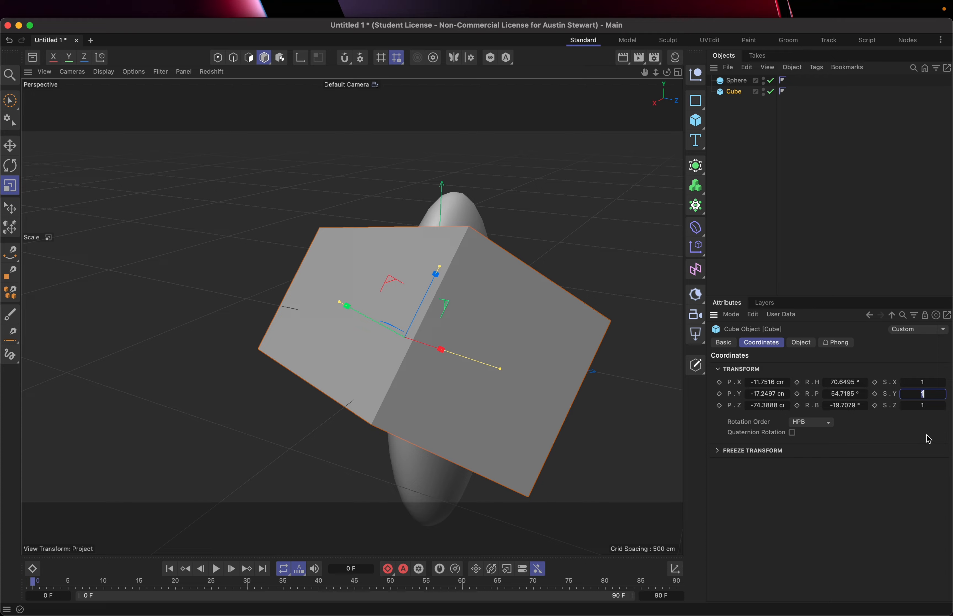
key(Return)
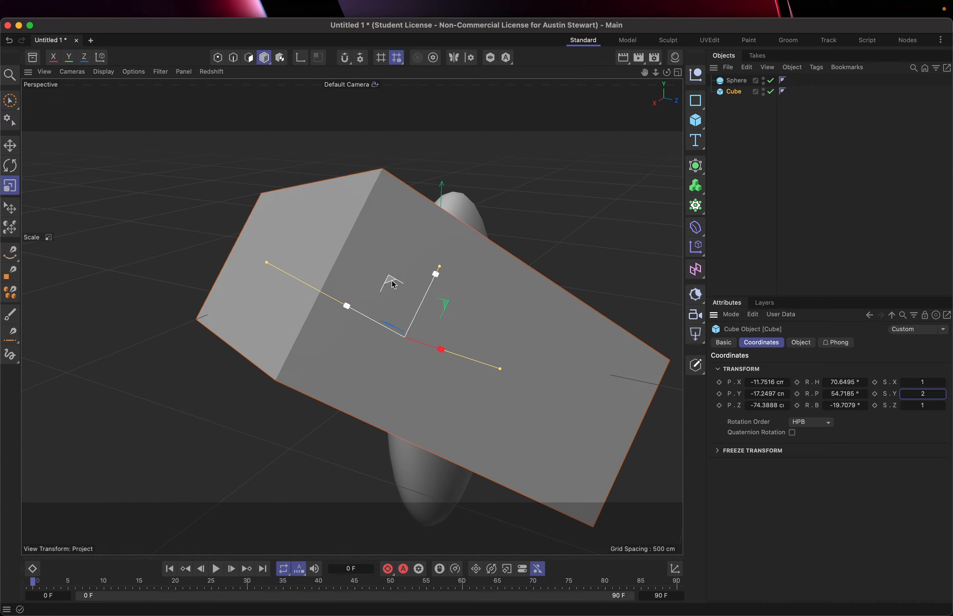
drag(392, 280, 427, 294)
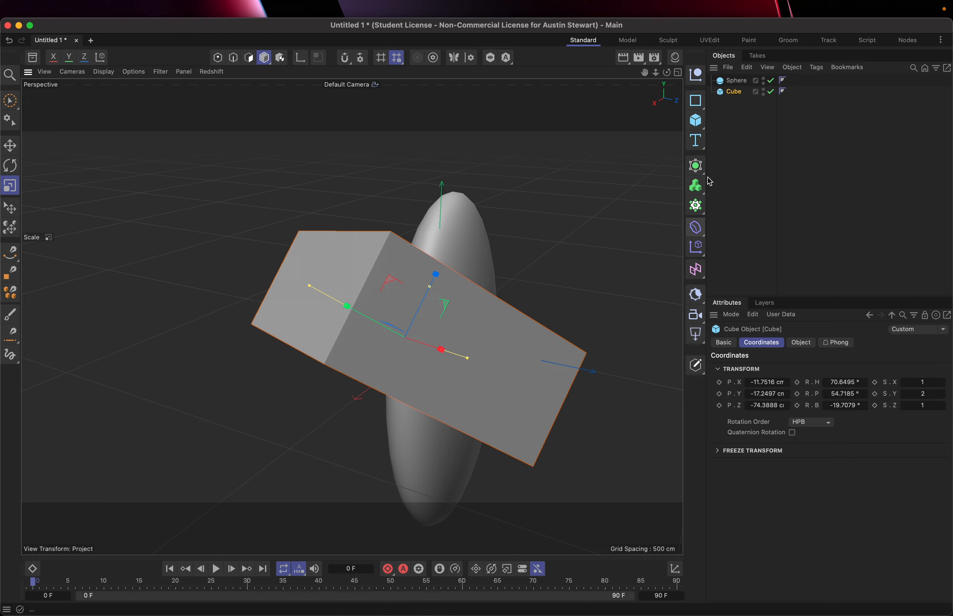
Resize the sphere with its radius handle to a radius of about 84.5 cm, with its object properties shown.
click(730, 80)
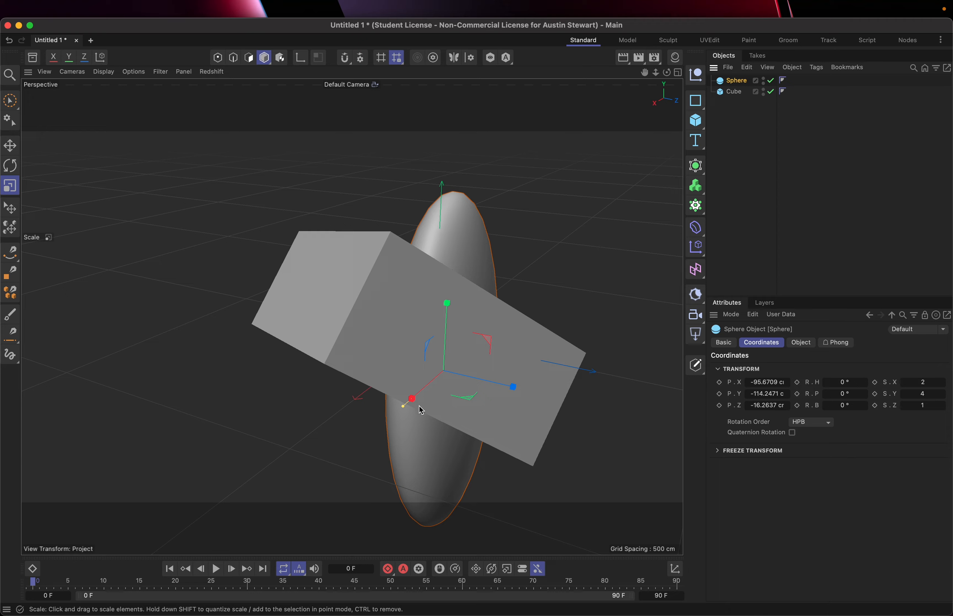
mouse_move(402, 409)
mouse_down()
mouse_move(385, 419)
mouse_move(397, 412)
mouse_up()
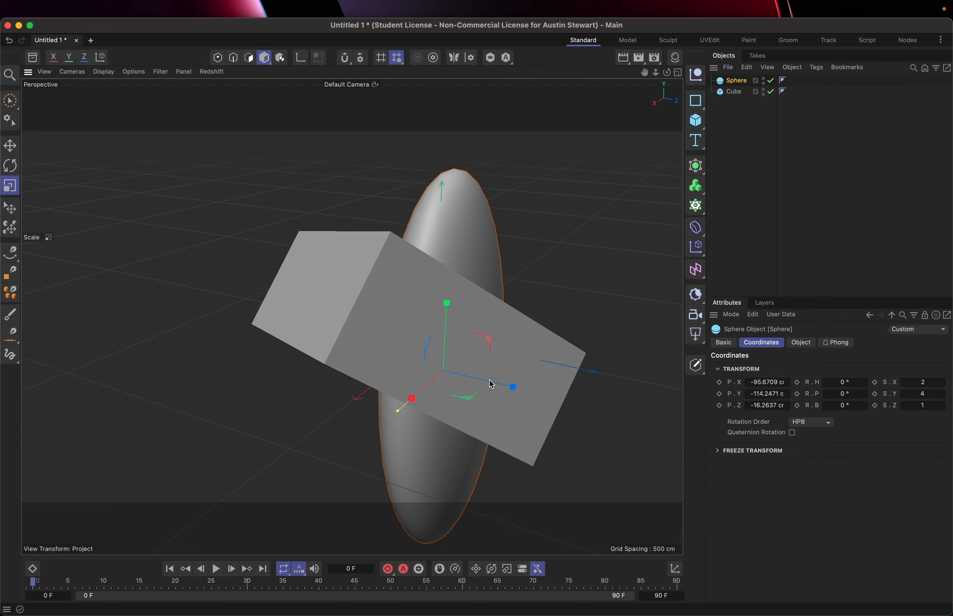
click(800, 343)
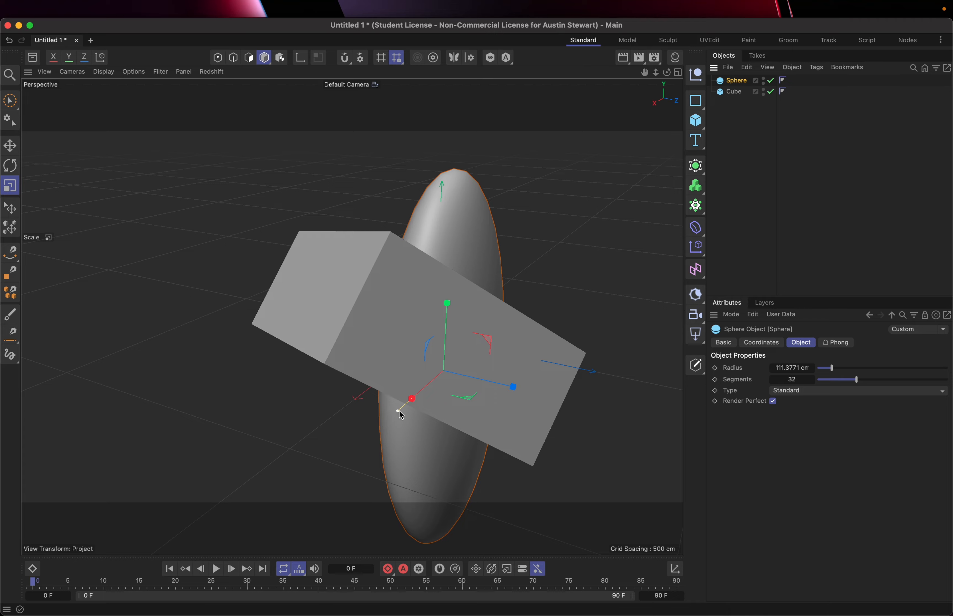
mouse_move(396, 411)
mouse_down()
mouse_move(366, 440)
mouse_move(418, 400)
mouse_move(380, 466)
mouse_move(413, 406)
mouse_up()
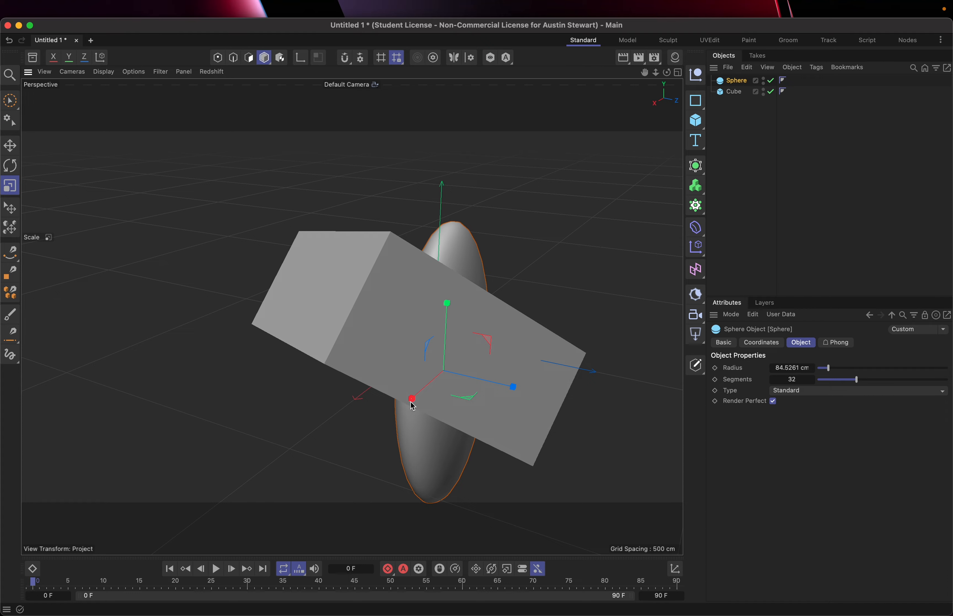
Resize the cube with its size handles to about 434 cm in X, 300 cm in Y and 117 cm in Z.
click(734, 92)
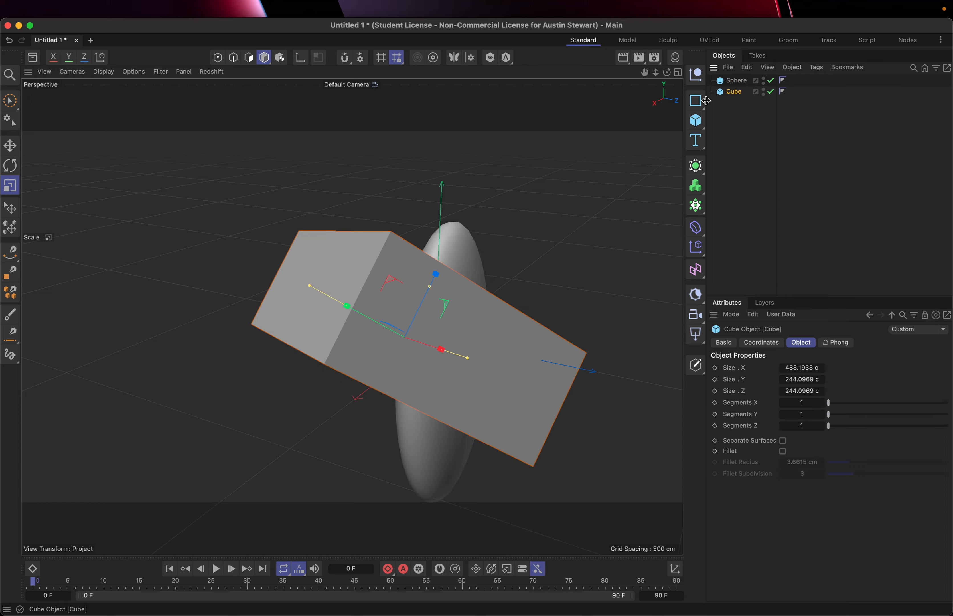
drag(310, 288, 293, 266)
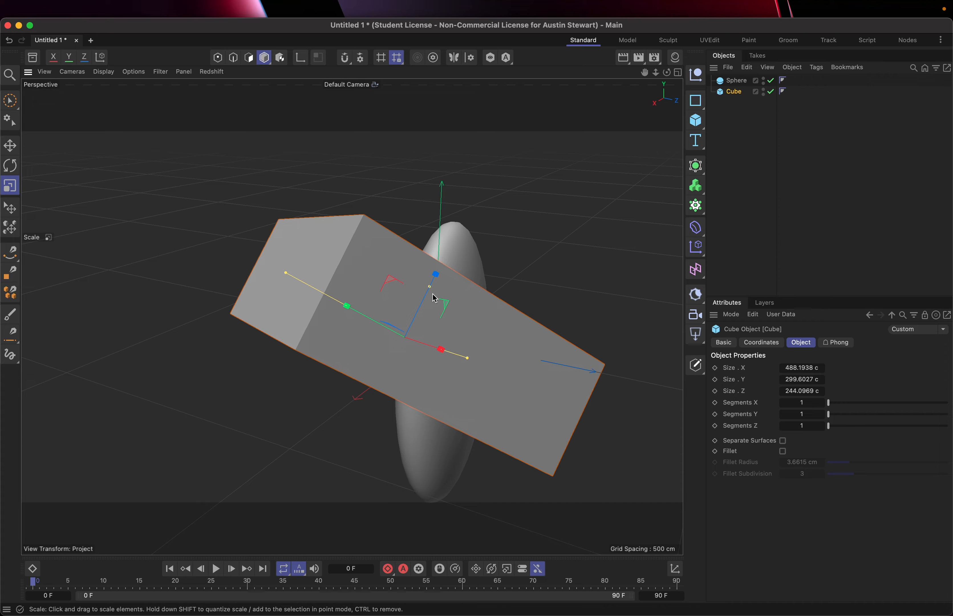
drag(428, 288, 417, 312)
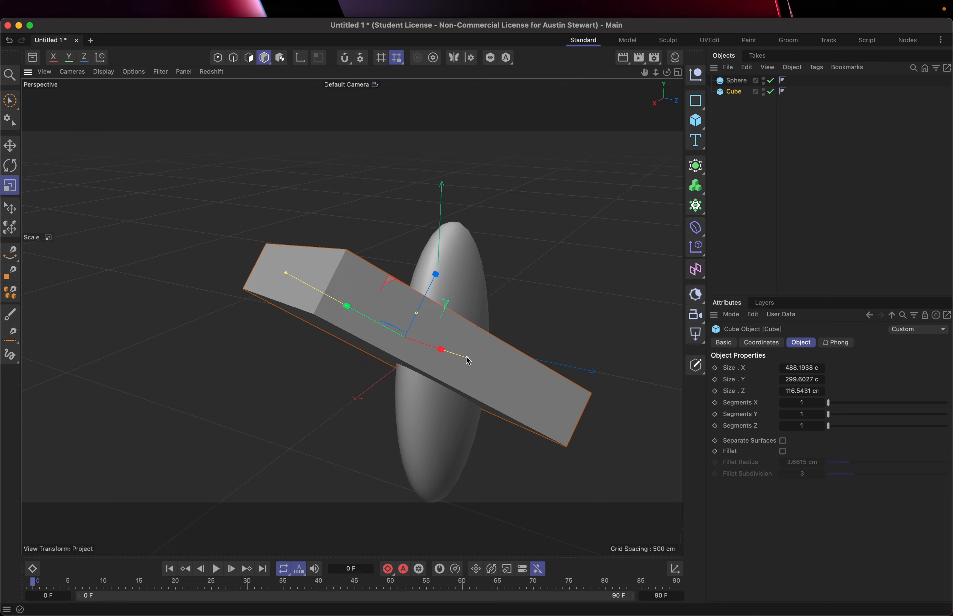
drag(442, 349, 461, 359)
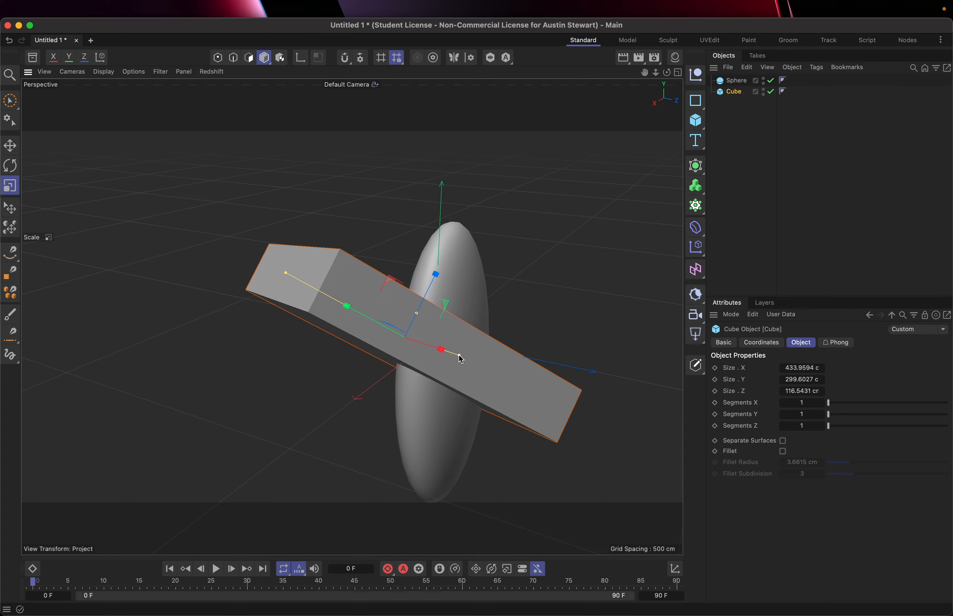
Reduce the sphere's X scale slightly in its coordinates.
key(e)
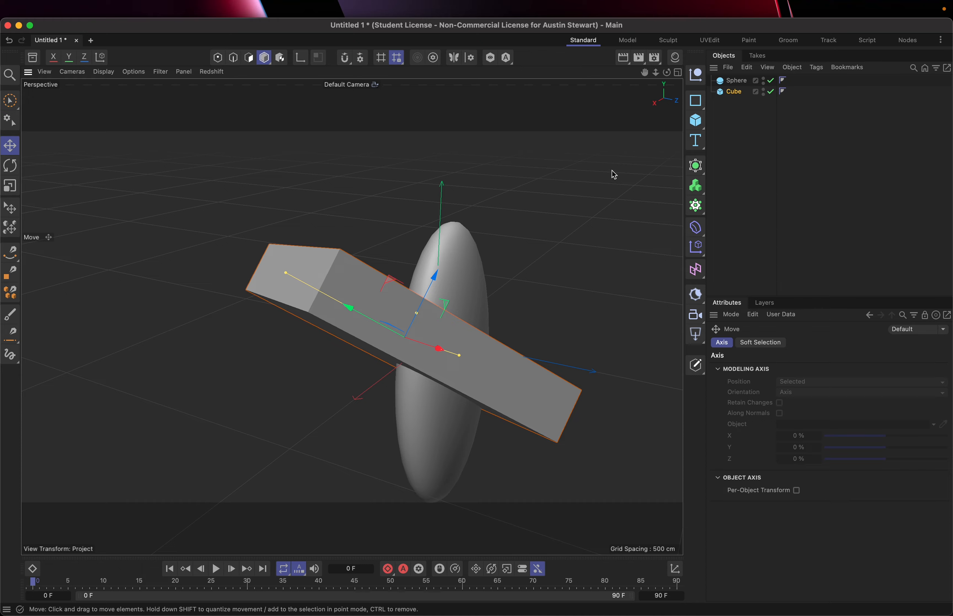
click(738, 85)
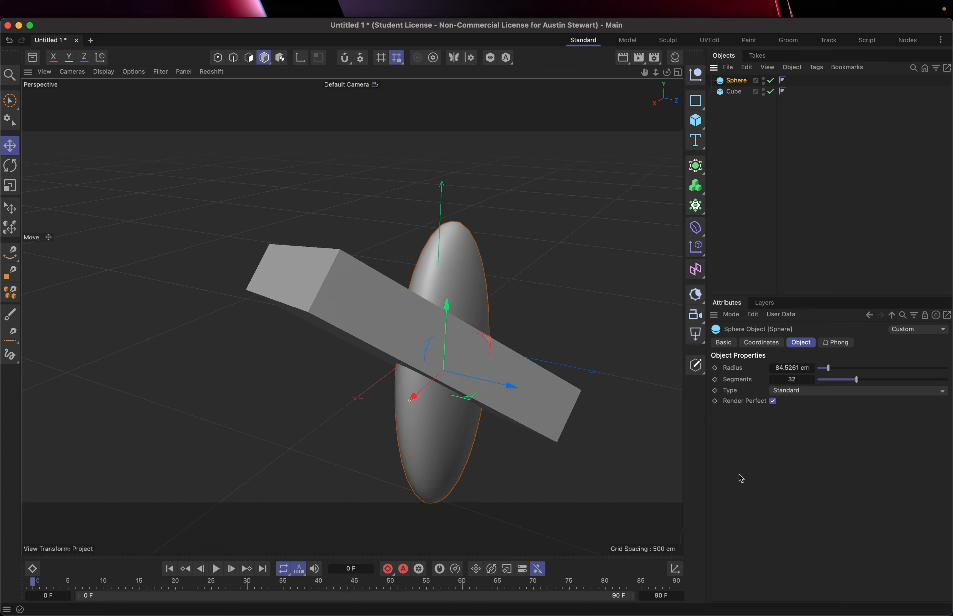
click(771, 344)
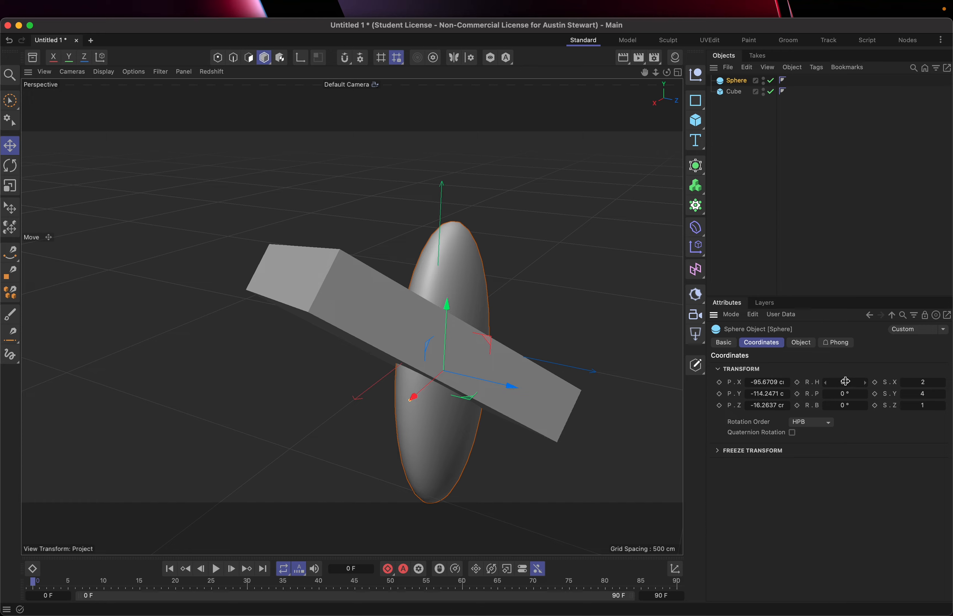
click(919, 383)
mouse_move(919, 383)
mouse_down()
mouse_move(931, 383)
mouse_move(899, 383)
mouse_move(918, 382)
mouse_up()
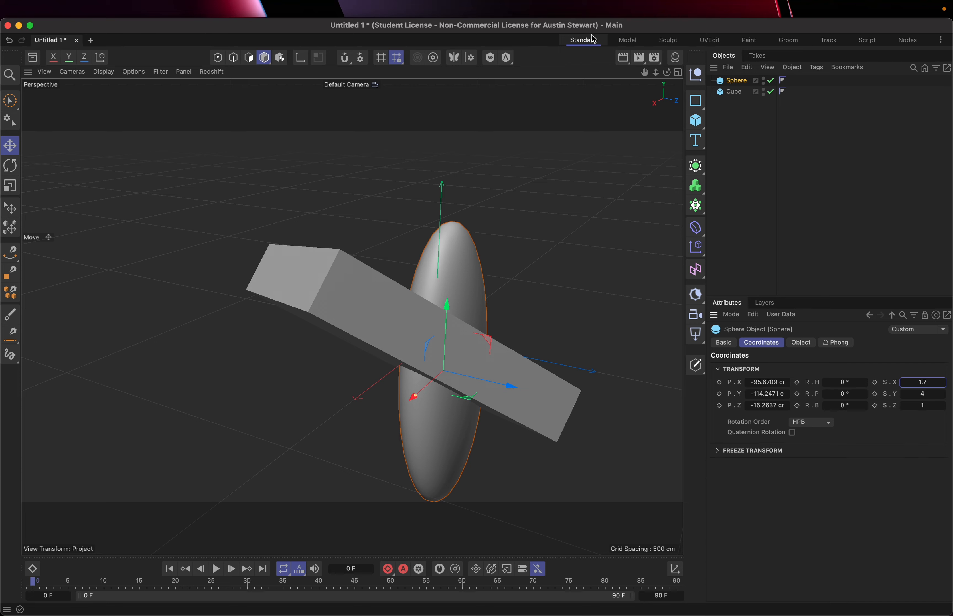
Switch through the Model, Sculpt, UVEdit and Groom layouts, and return to the Standard layout.
click(628, 40)
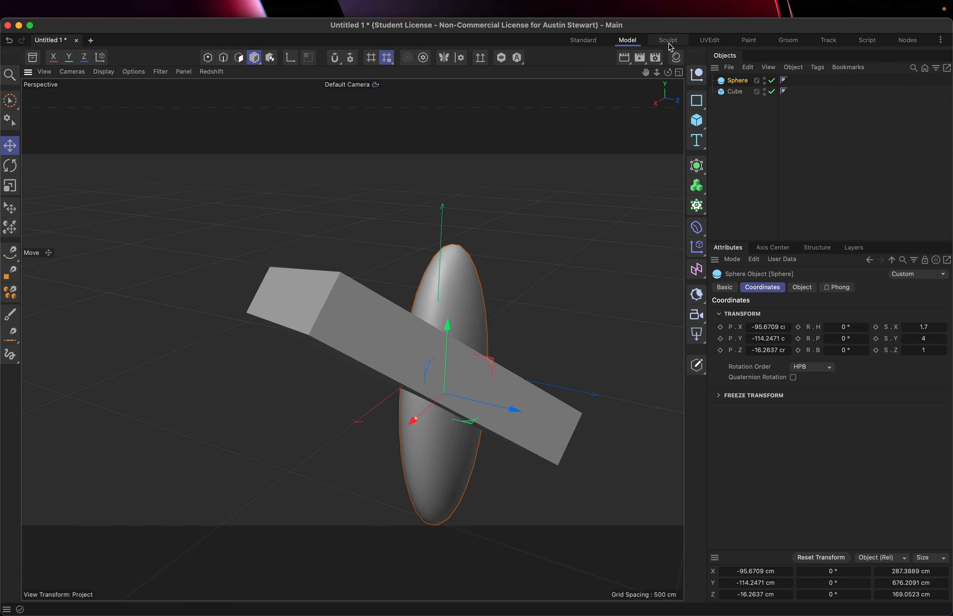
click(677, 42)
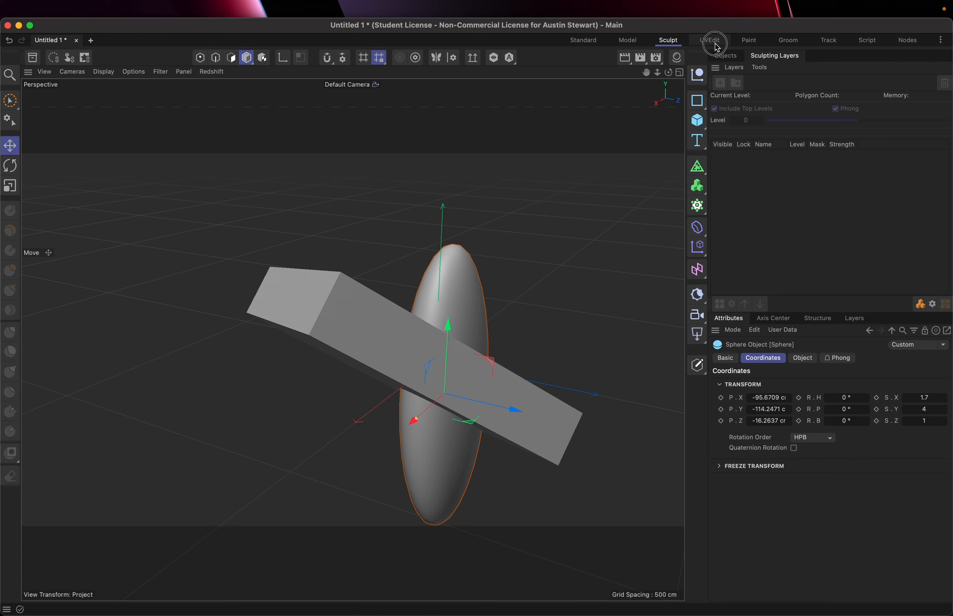
click(711, 41)
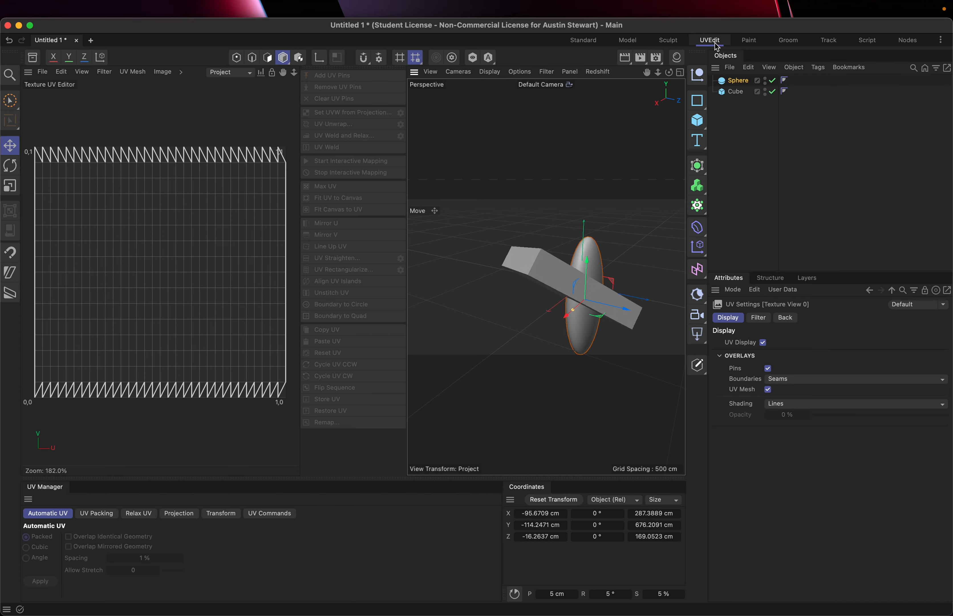
click(788, 40)
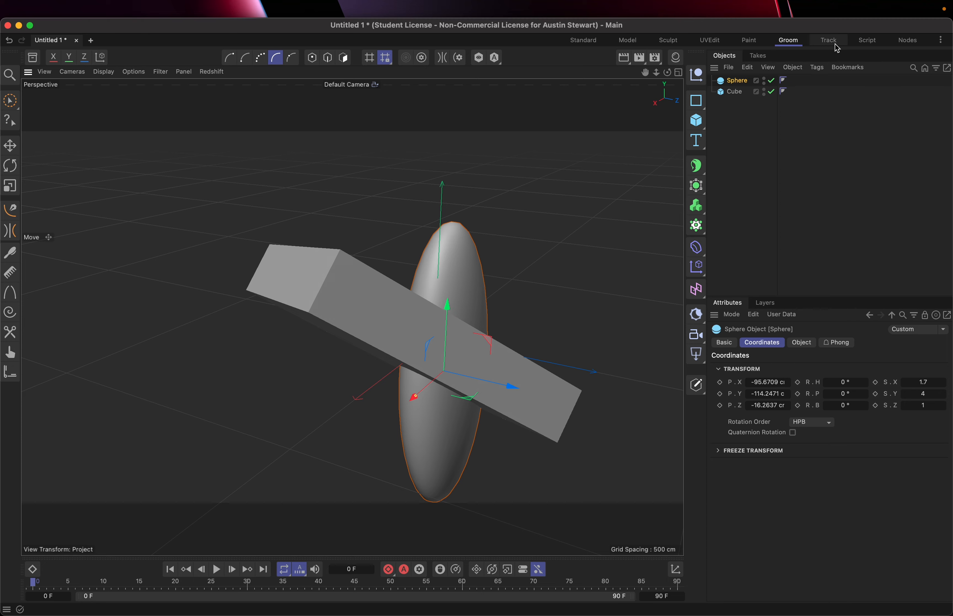
click(581, 45)
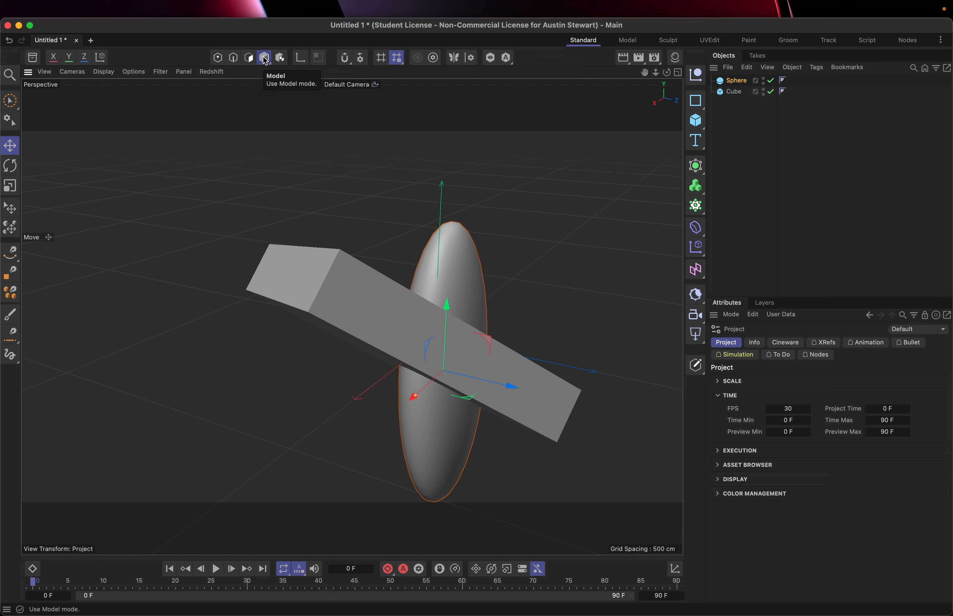
Switch the editing mode from Model to Polygons, Edges and finally Points.
click(249, 58)
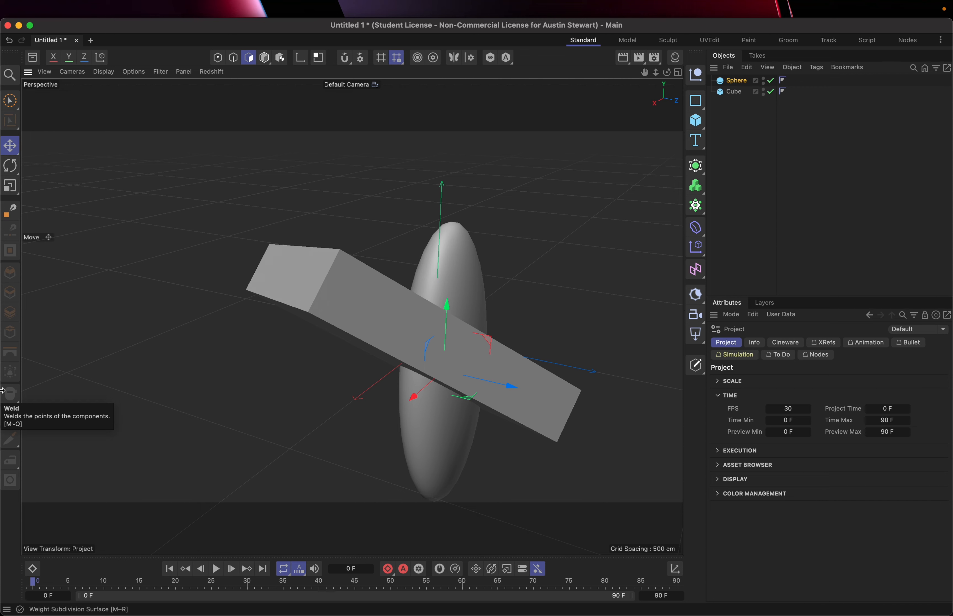
click(233, 59)
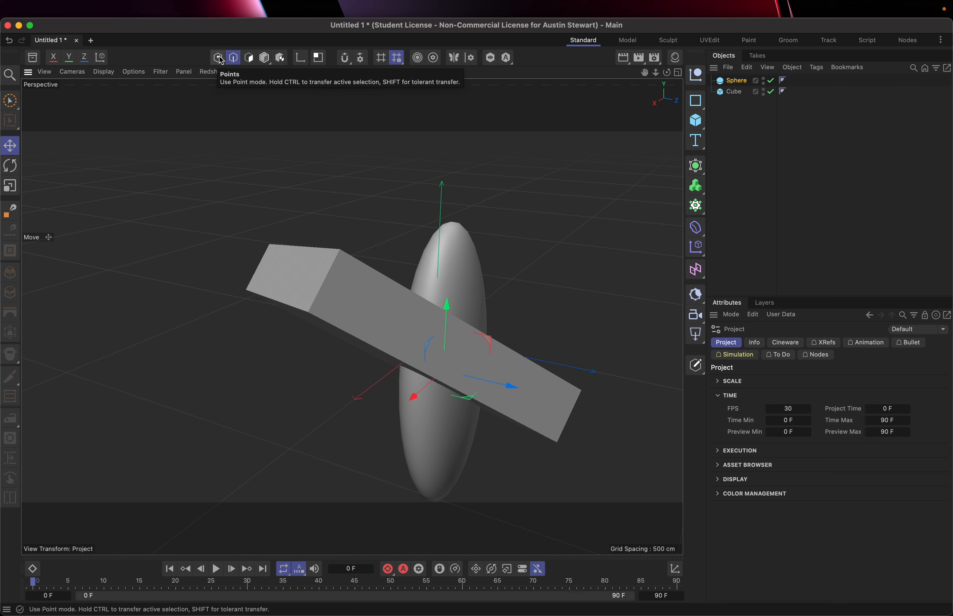
click(221, 60)
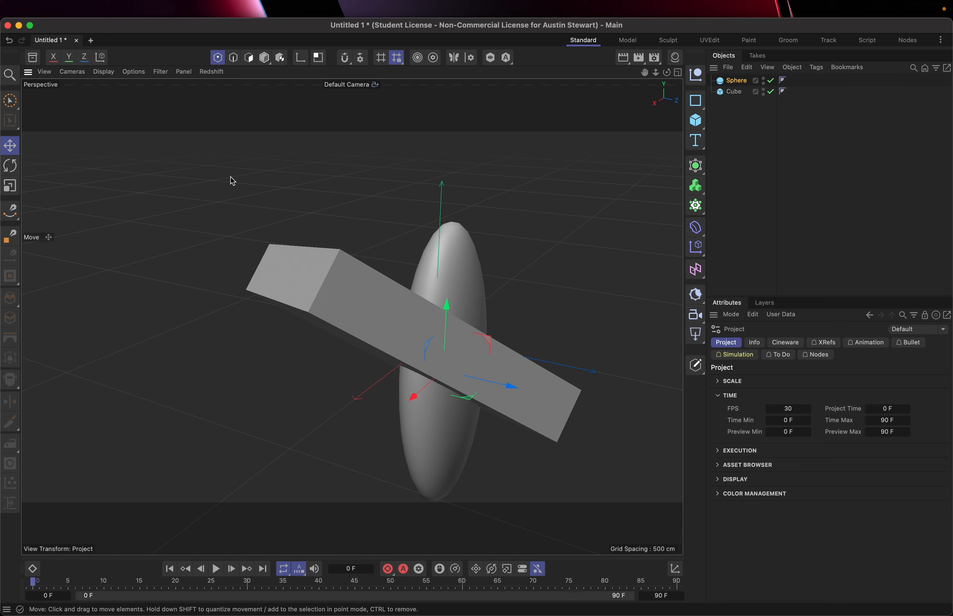
mouse_move(66, 3)
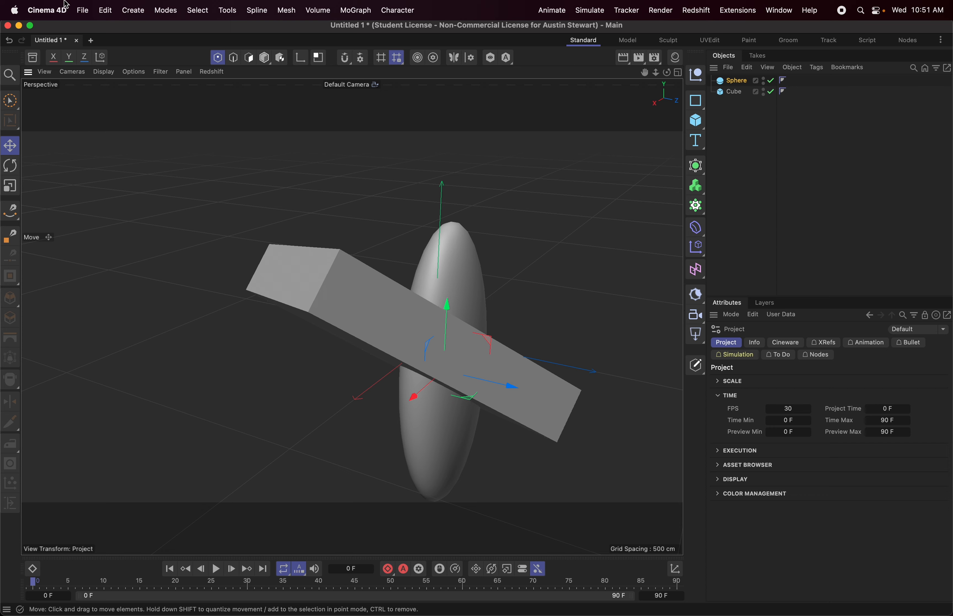
click(83, 11)
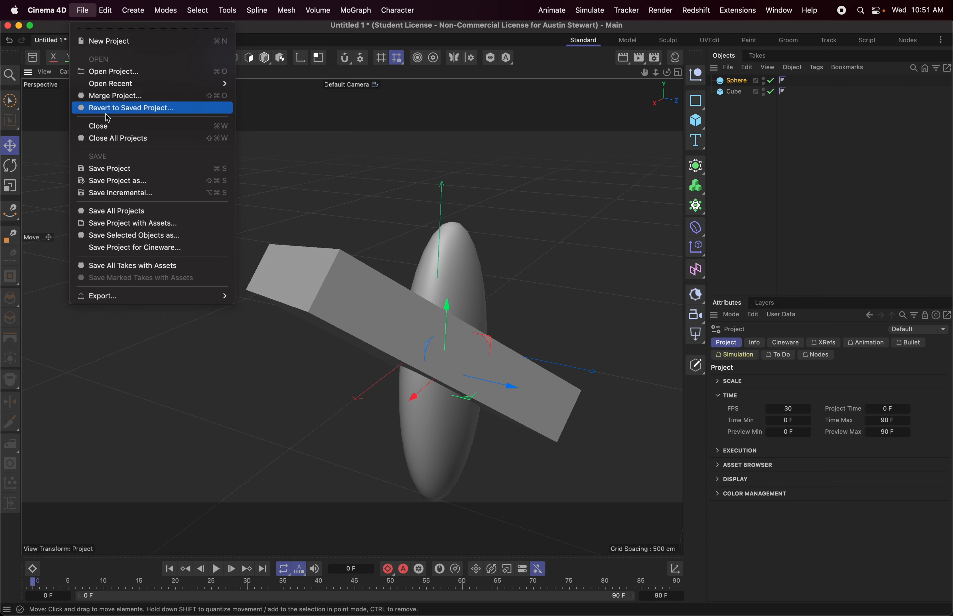
click(83, 9)
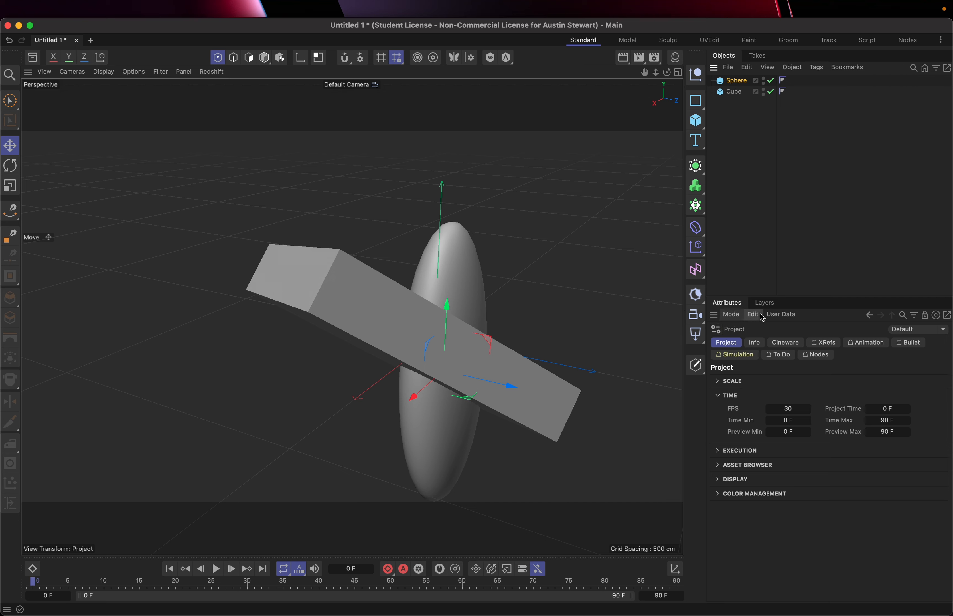
click(730, 68)
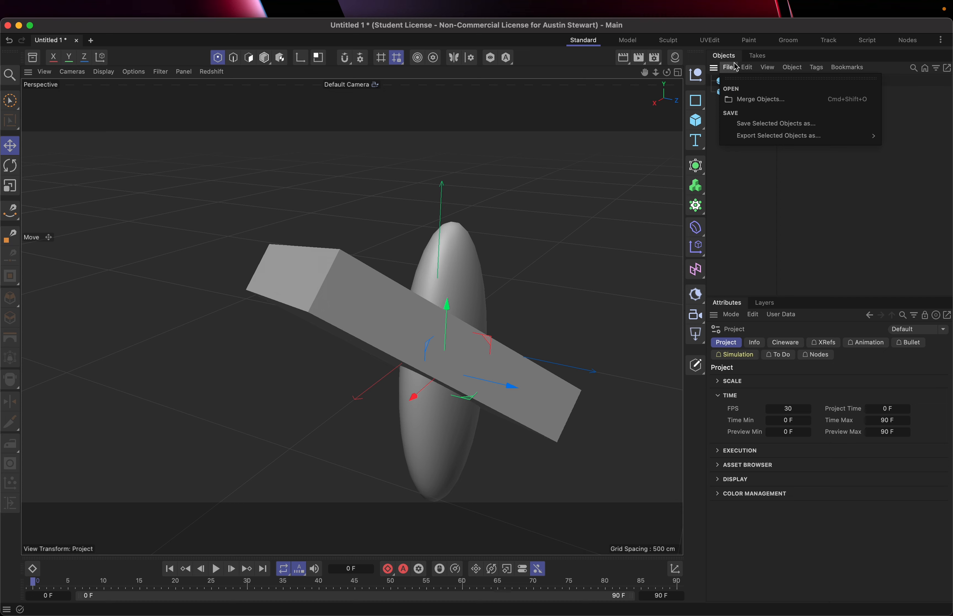
click(736, 67)
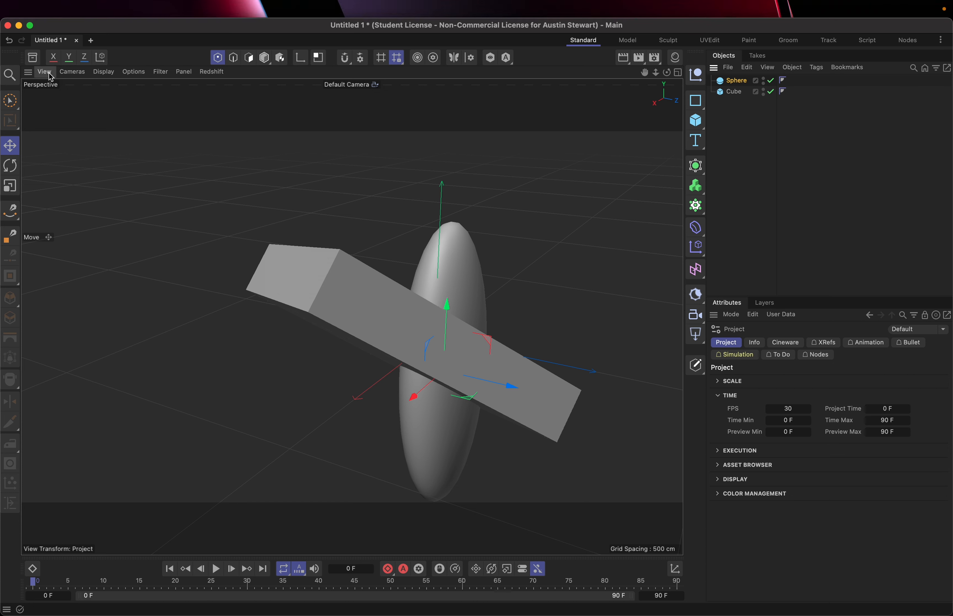
click(78, 75)
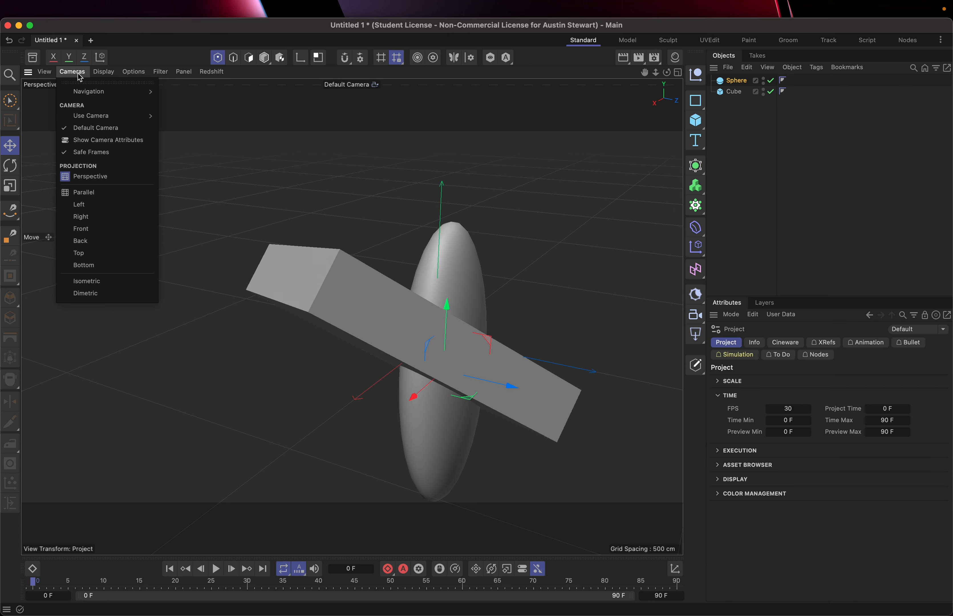
click(107, 75)
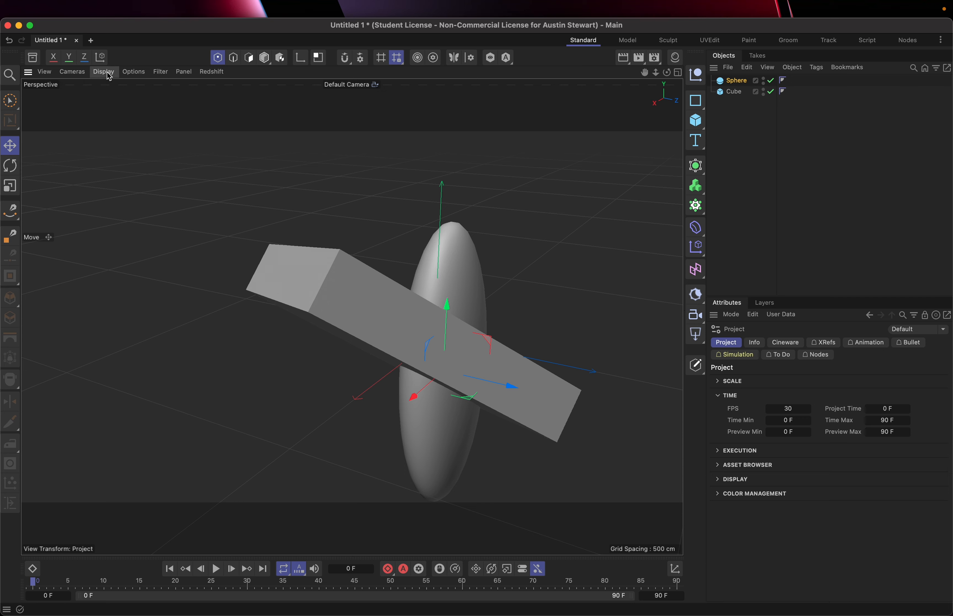
Display the perspective view in Gouraud Shading (Lines), and return it to plain Gouraud Shading.
click(104, 73)
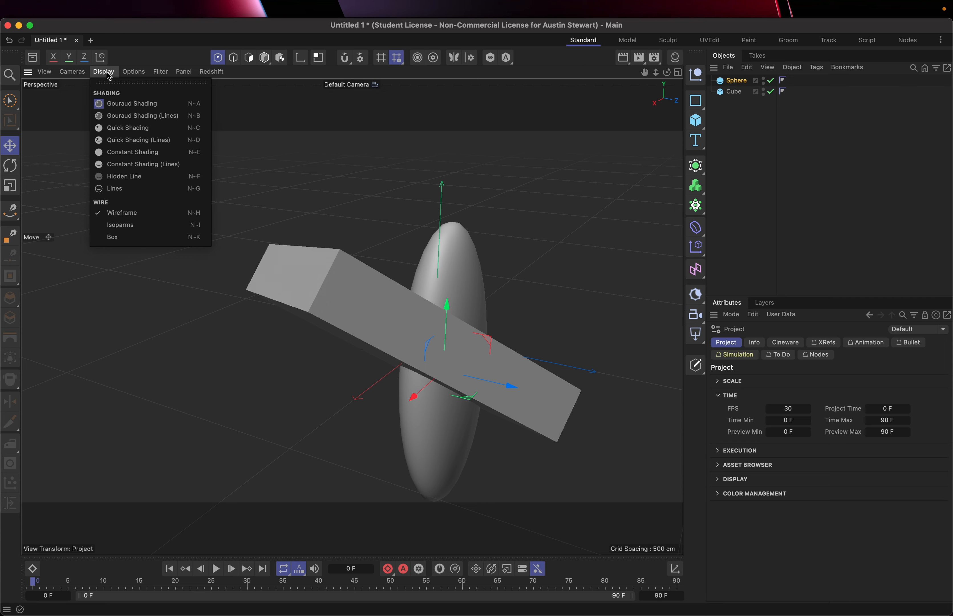
click(114, 116)
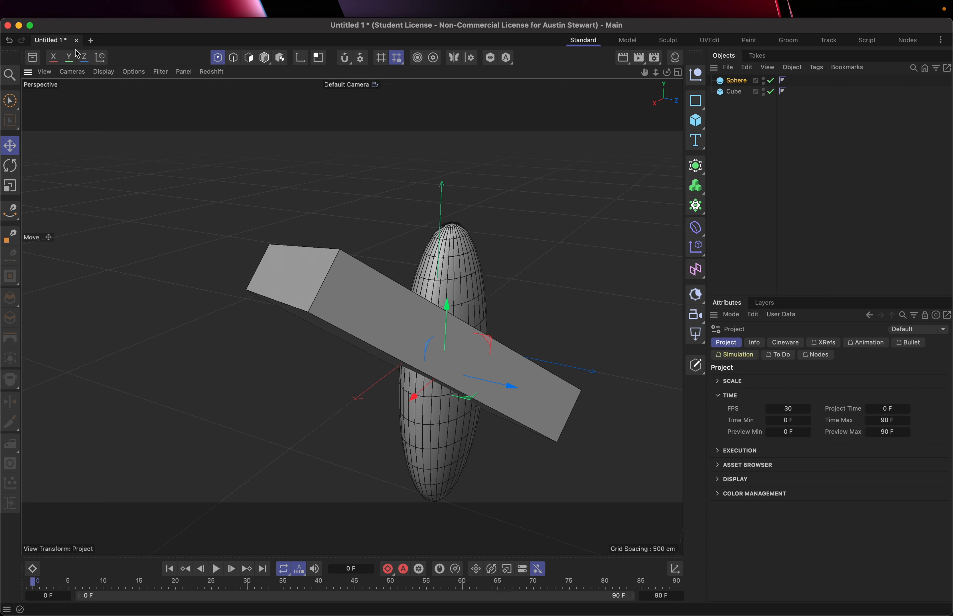
click(104, 71)
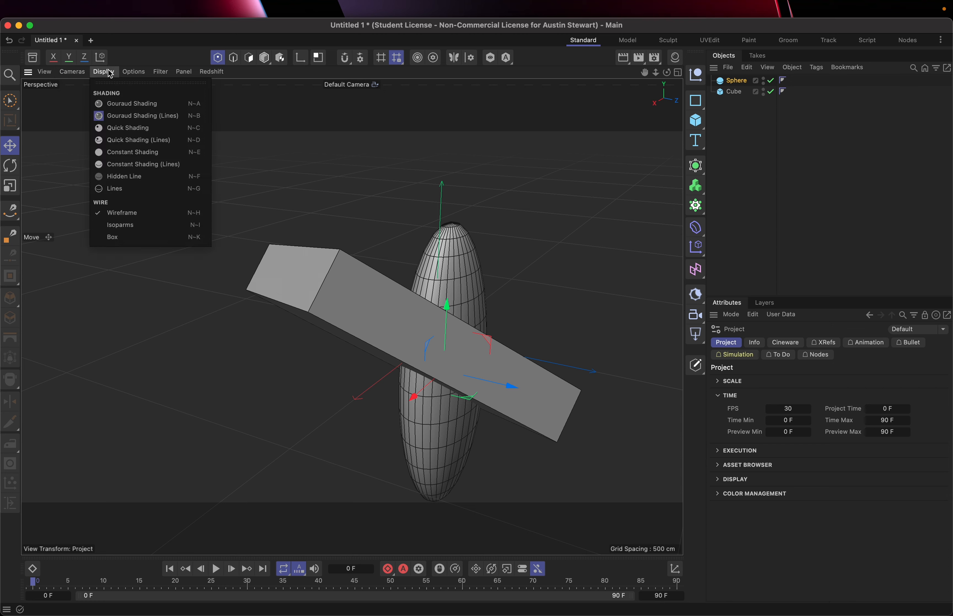
click(119, 105)
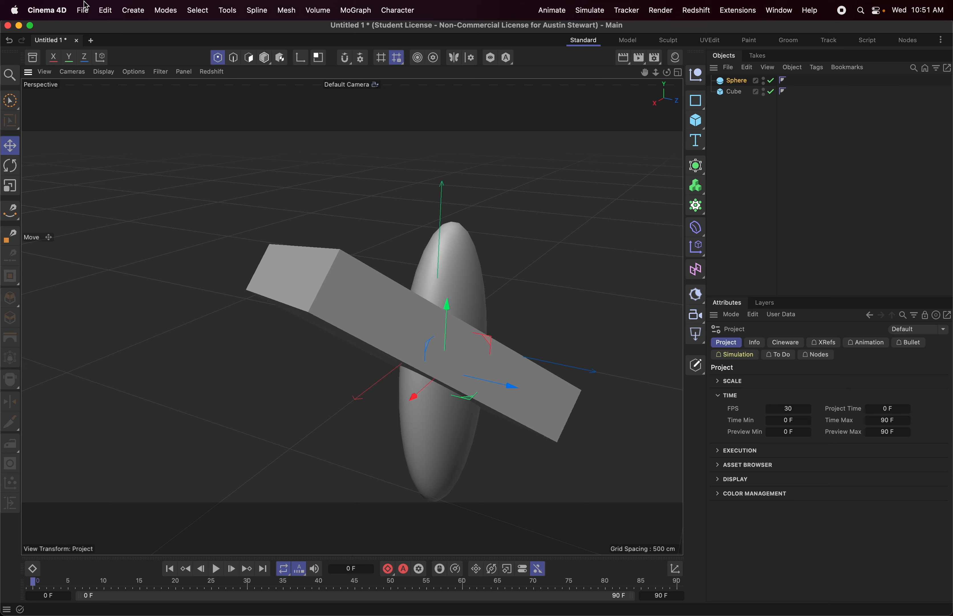
Bring up the project's file commands with the save options.
click(83, 10)
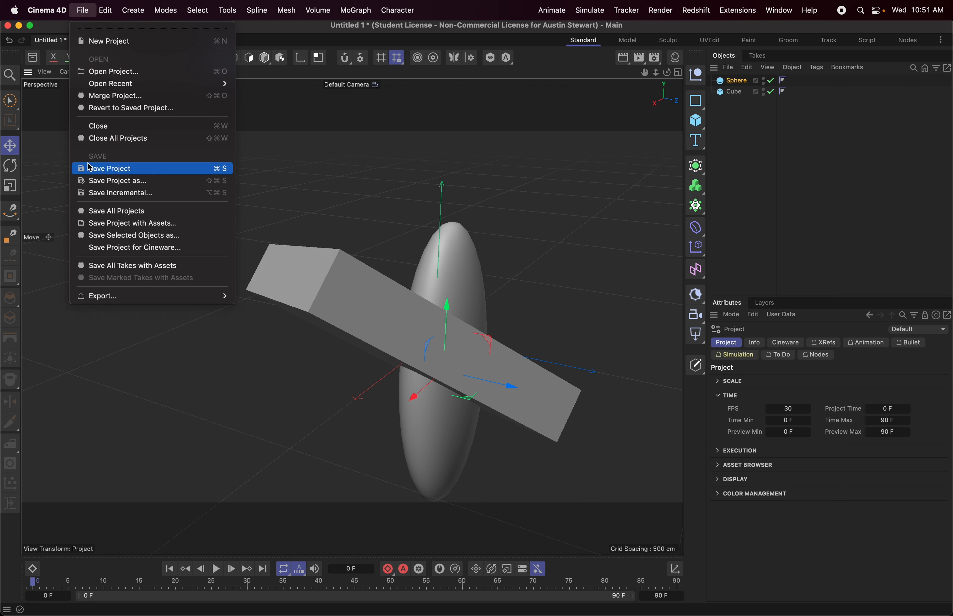